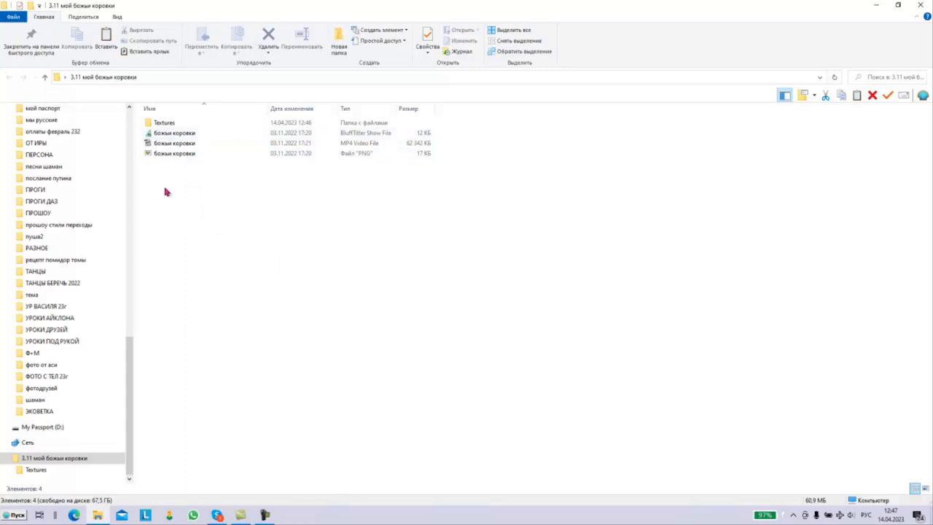
- Open the божьи коровки BluffTitler show, stop its playback, and return the time to 00:00.000
double_click(161, 135)
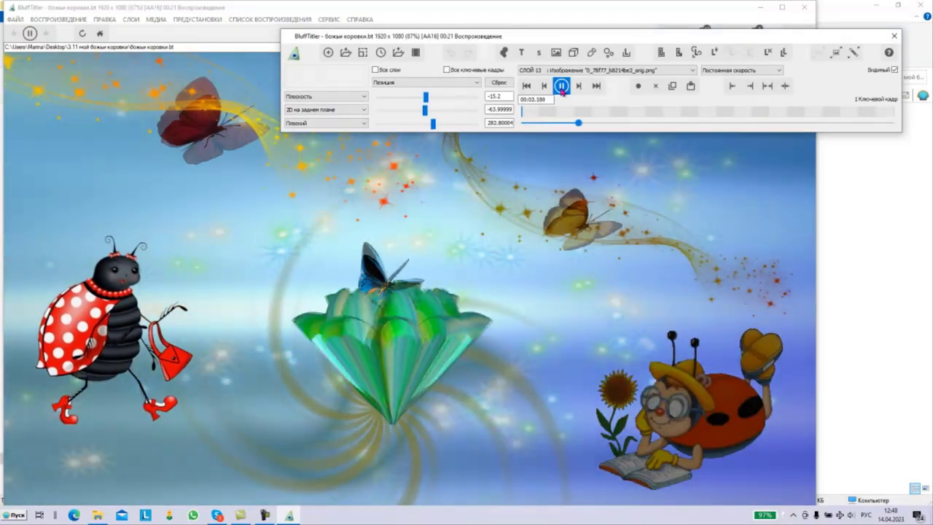
left_click(562, 86)
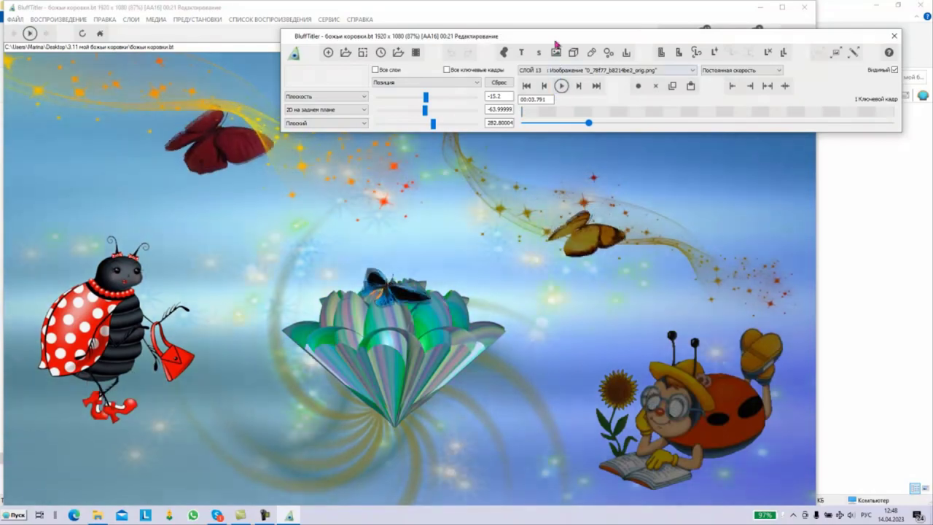
left_click_drag(558, 35, 470, 42)
left_click(474, 84)
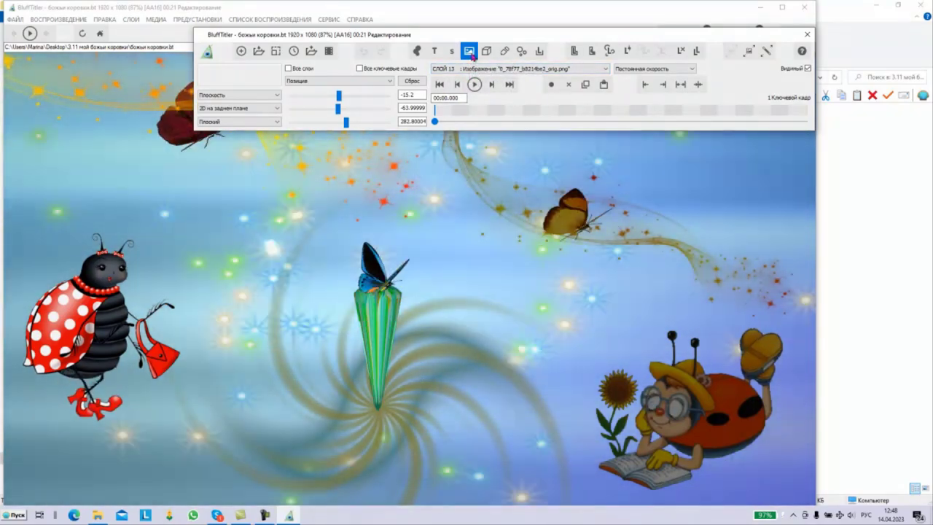
- Start adding a picture layer and browse to the EXTERNAL_USB (E:) drive
left_click(469, 50)
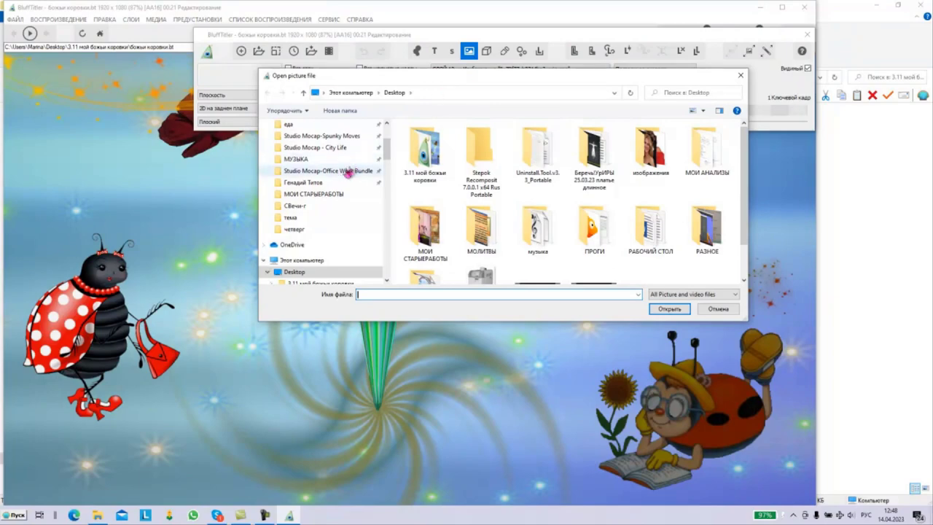
scroll(350, 175, "up", 3)
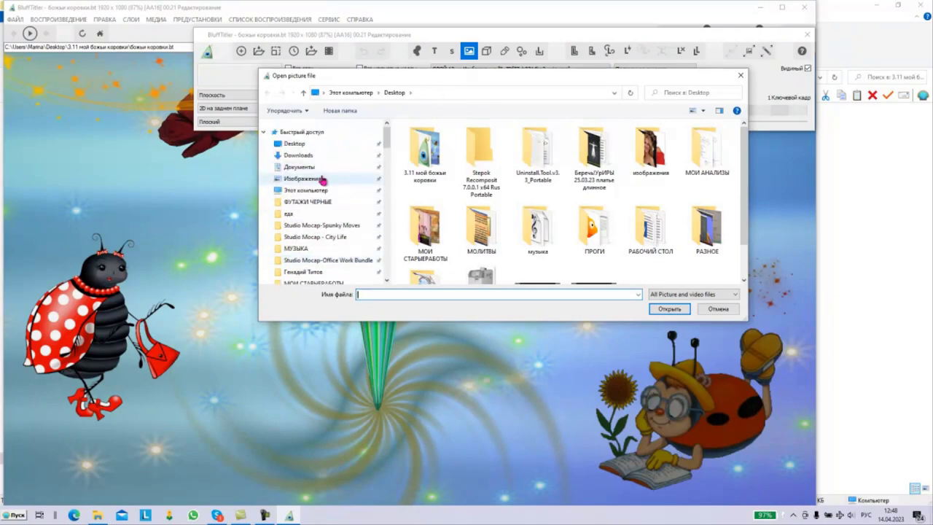
left_click(320, 190)
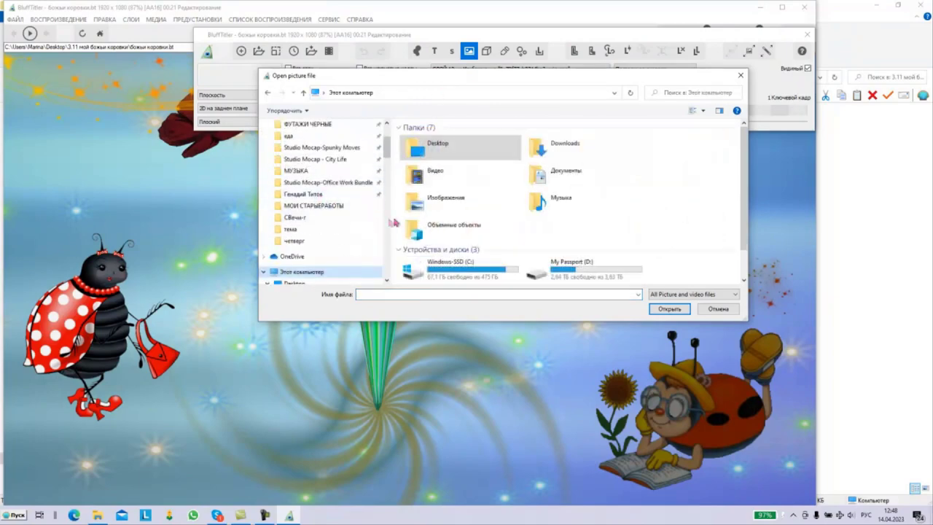
scroll(432, 232, "down", 2)
double_click(445, 270)
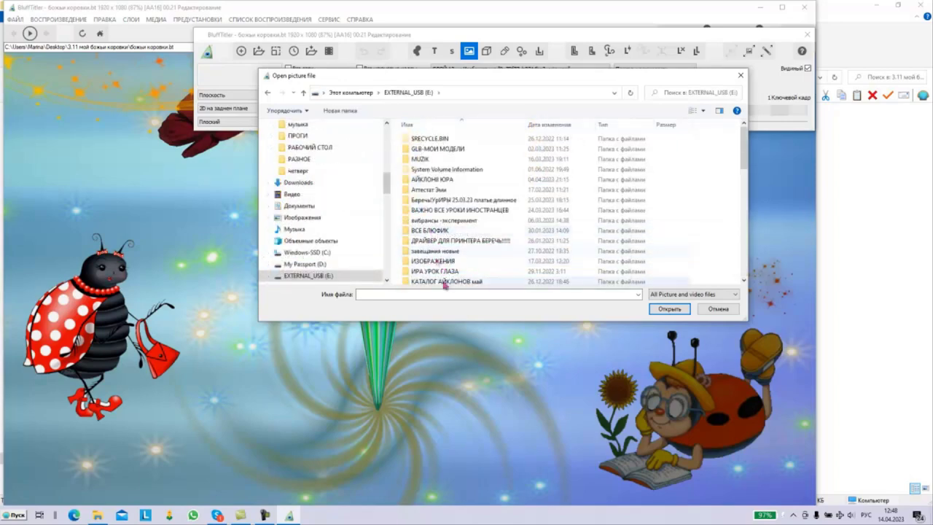
- Add the rectangular frame picture 2 from the рамочки ким folder and set its layer style to "Во весь экран в фоне"
left_click(265, 514)
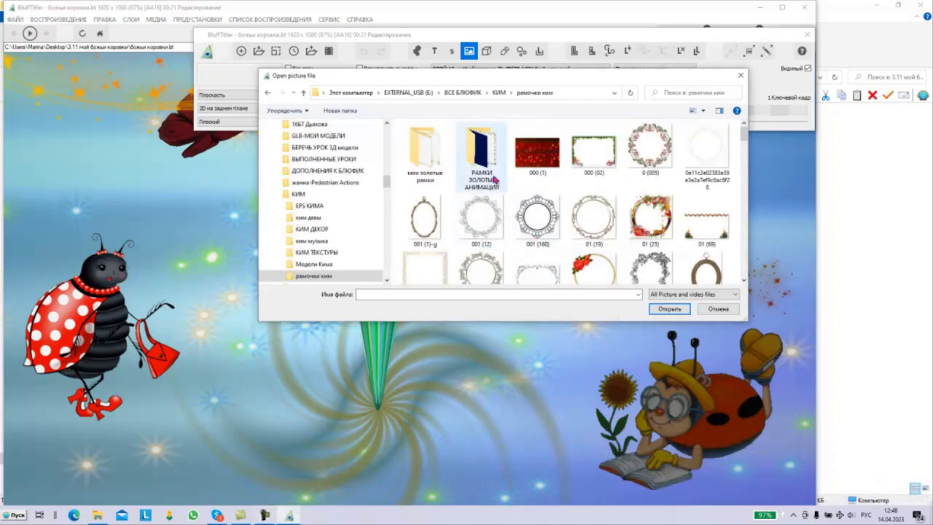
scroll(500, 179, "down", 3)
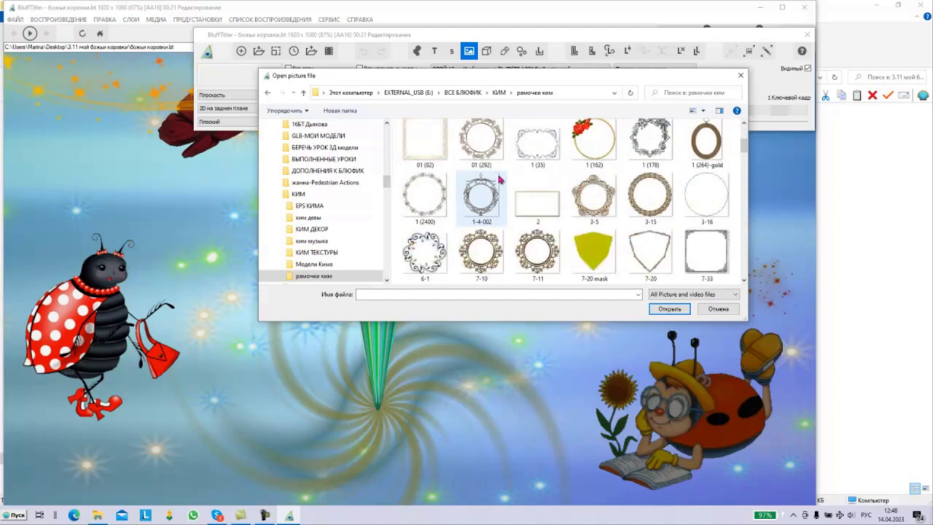
scroll(500, 180, "down", 1)
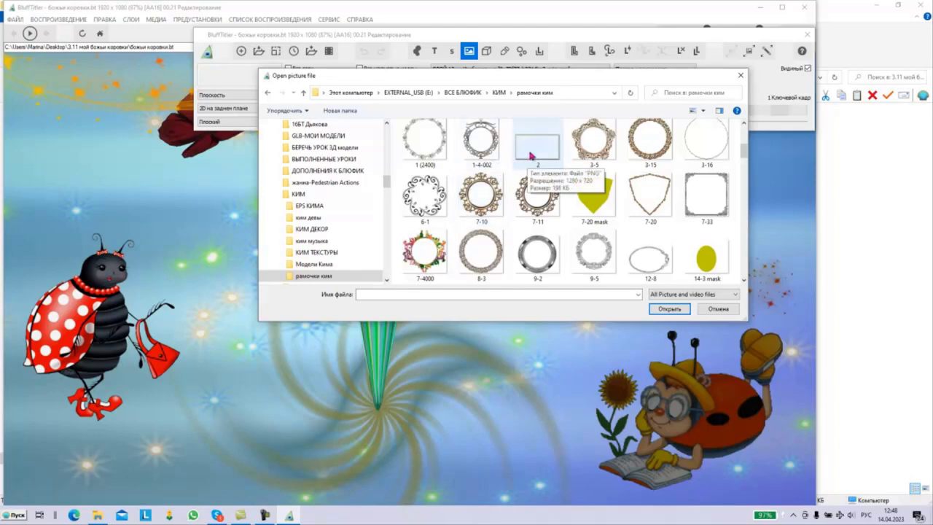
left_click(534, 162)
left_click(661, 312)
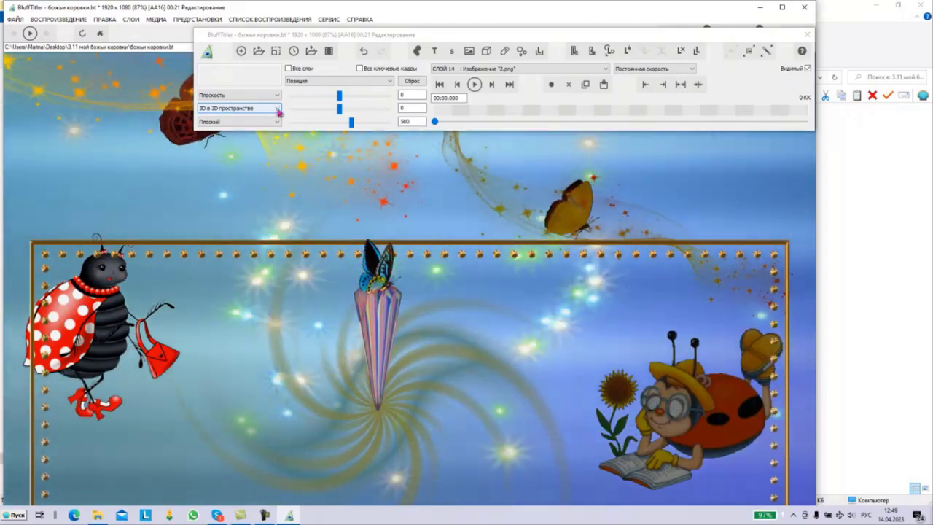
left_click(278, 110)
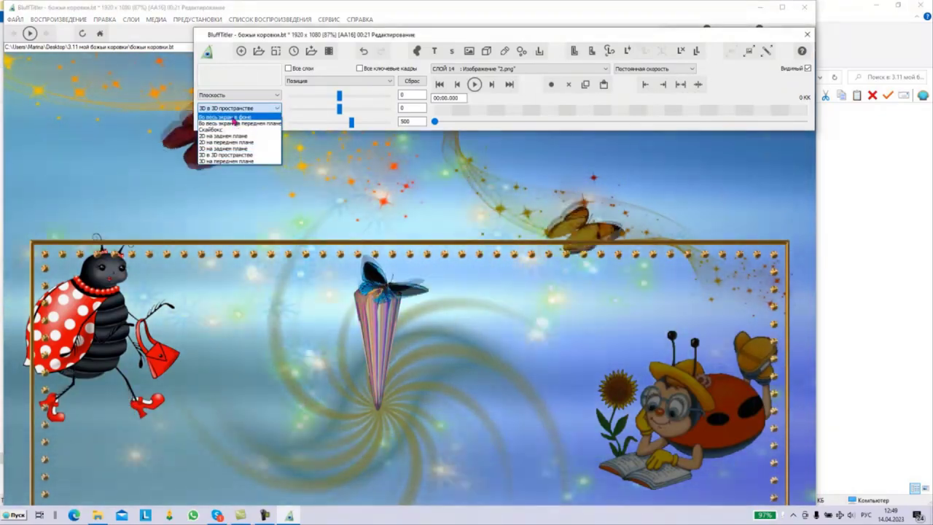
left_click(234, 117)
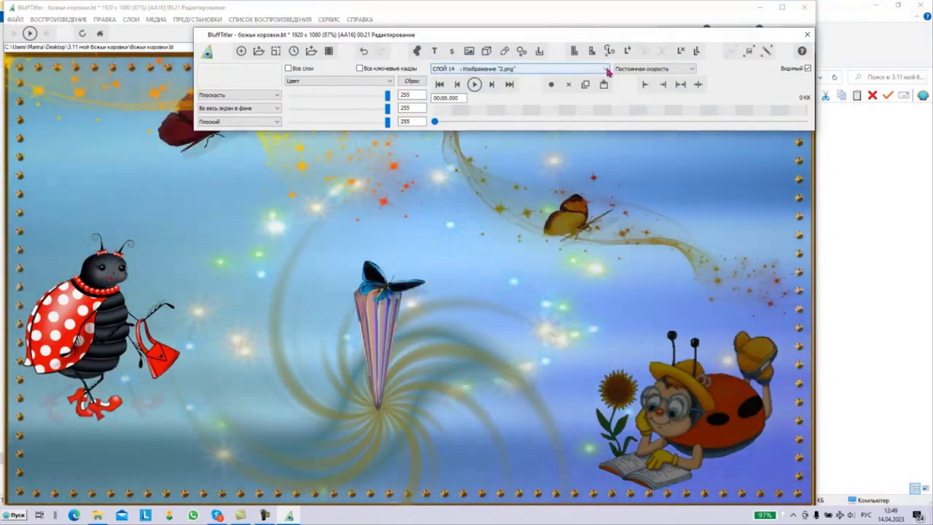
- Identify the red butterfly video in layer 08 by toggling its visibility, and delete that layer
left_click(605, 69)
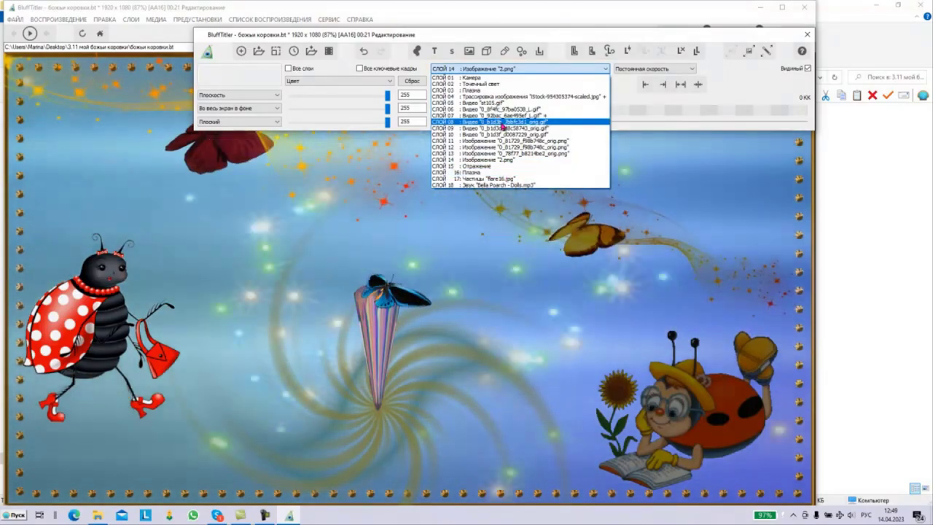
left_click(502, 124)
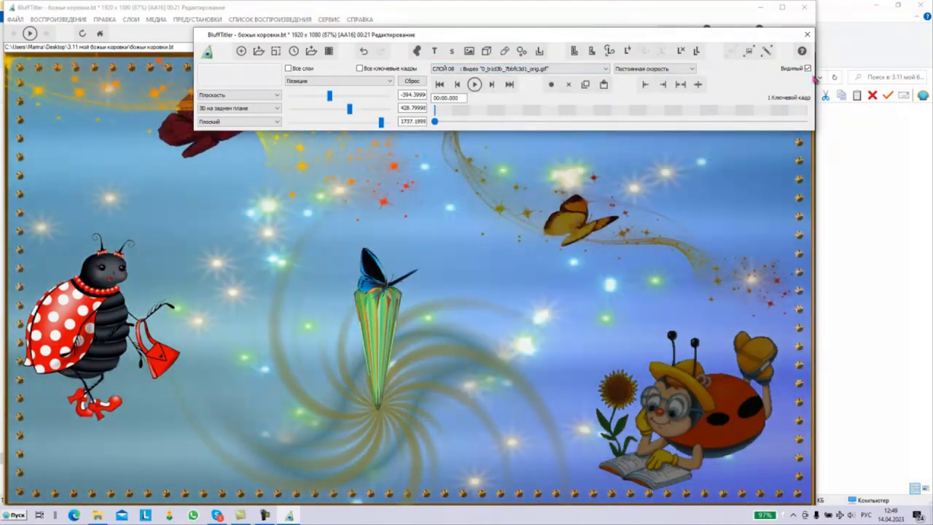
left_click(808, 69)
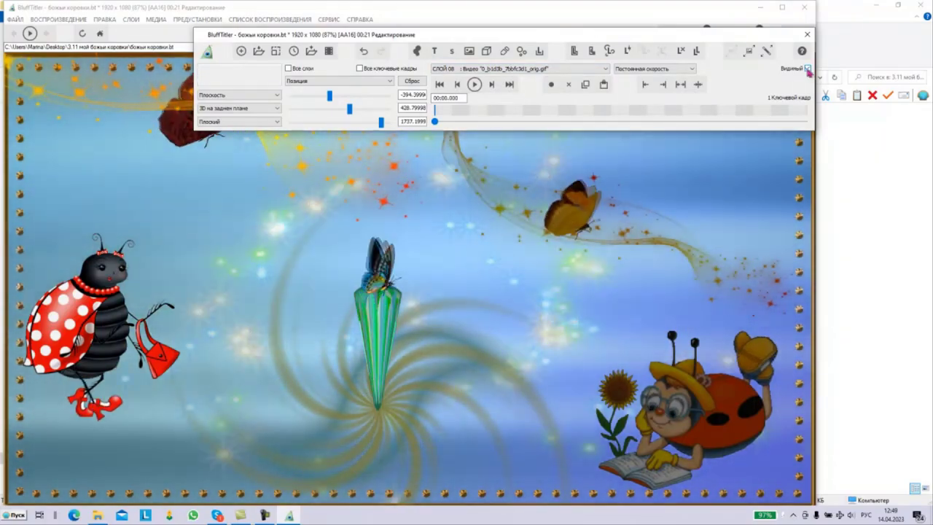
left_click(808, 68)
left_click_drag(809, 70, 882, 95)
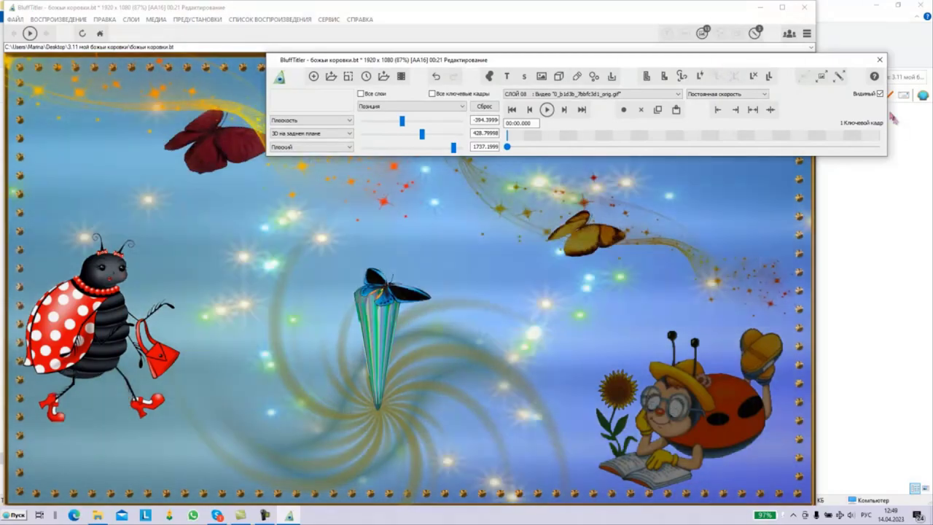
left_click(879, 94)
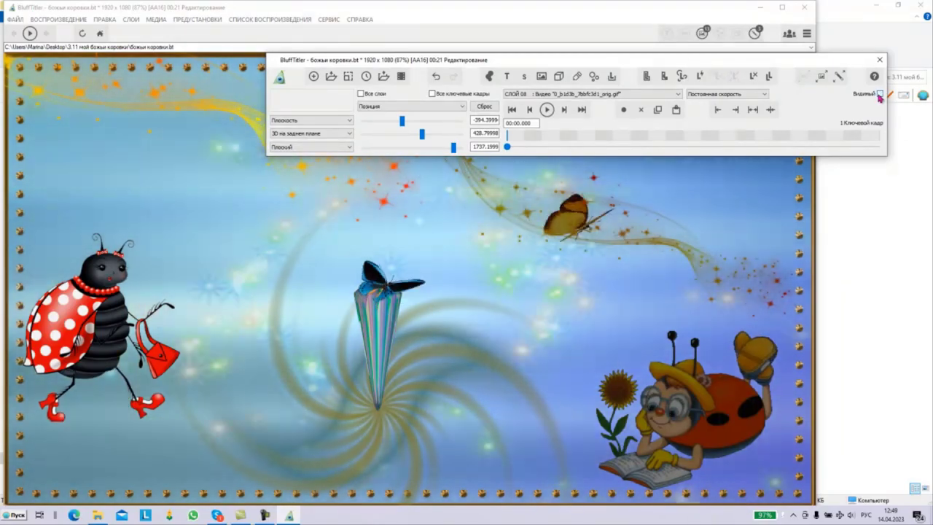
left_click(880, 94)
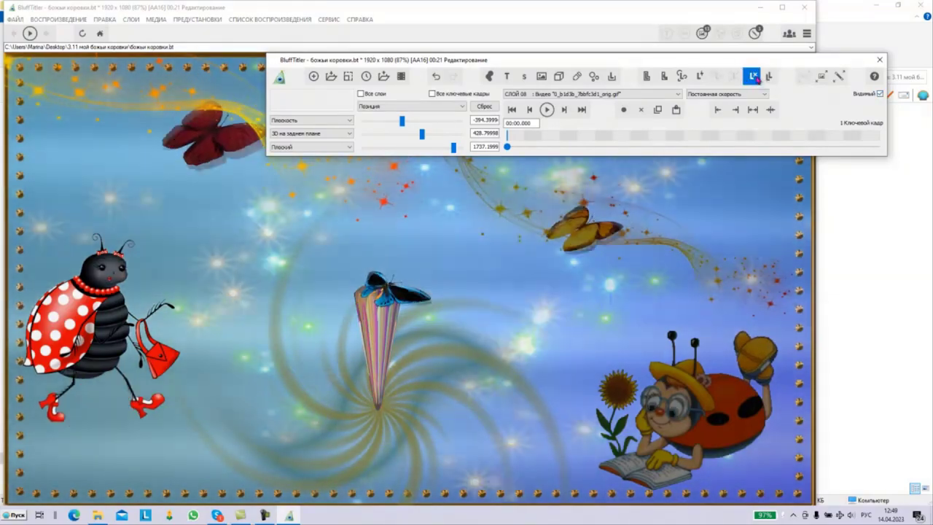
left_click(753, 76)
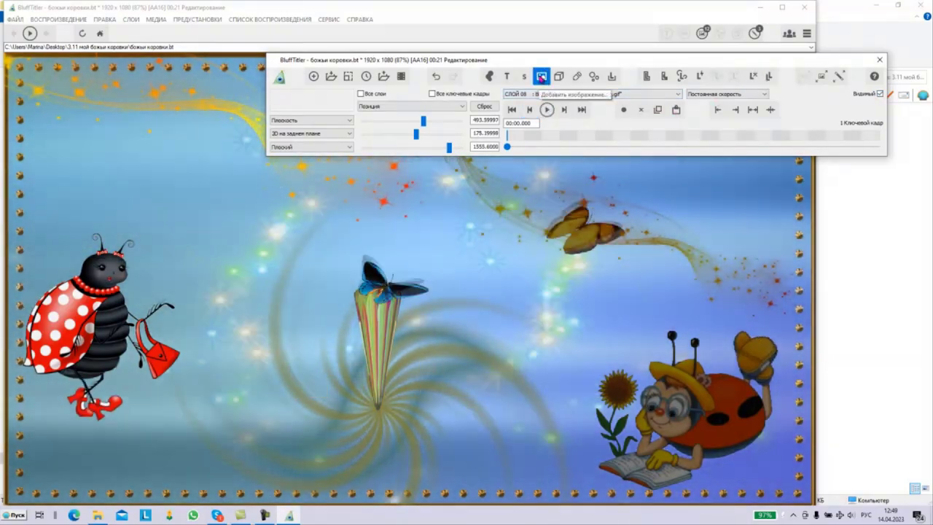
- Add the birch branch animation eee as a new layer from ИЗОБРАЖЕНИЯ > АНИМАЦИЯ НА ПРОЗРАЧНОМ ФОНЕ > ВЕТОЧКИ on drive E:
left_click(541, 77)
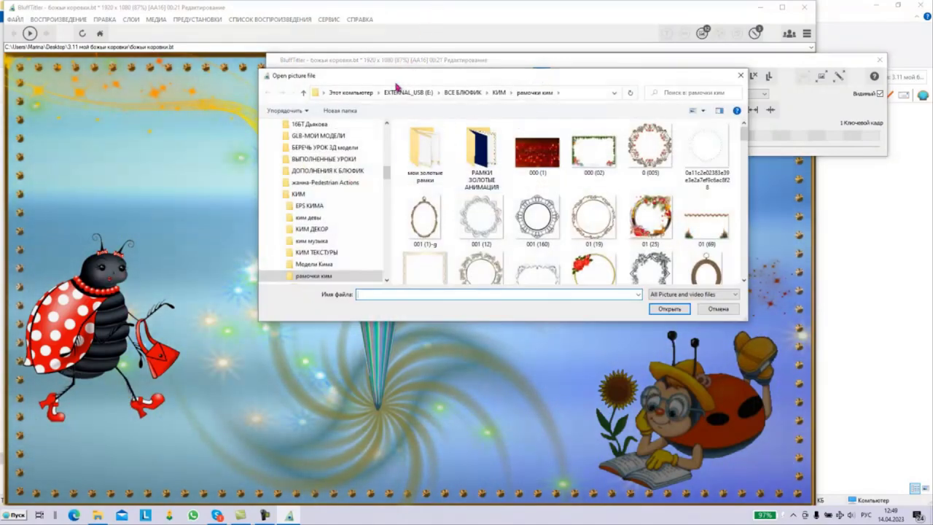
left_click(409, 93)
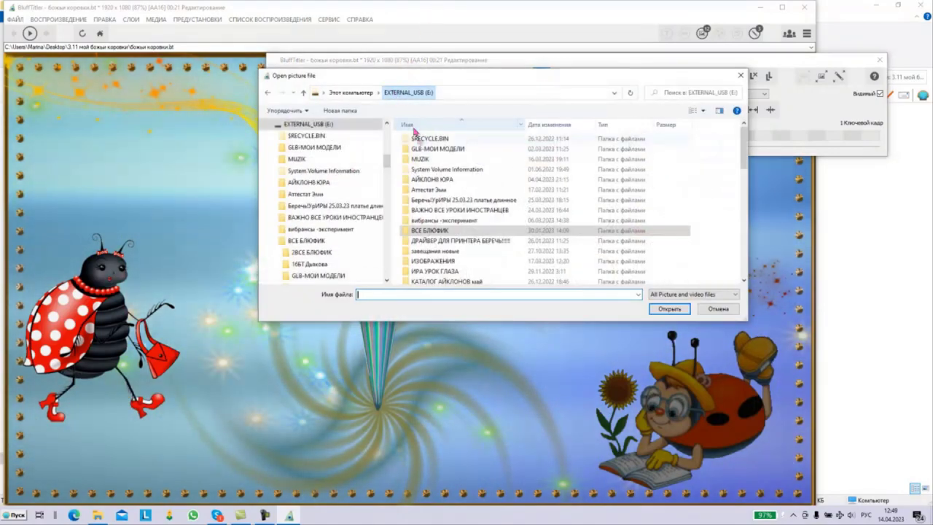
left_click(434, 264)
double_click(434, 262)
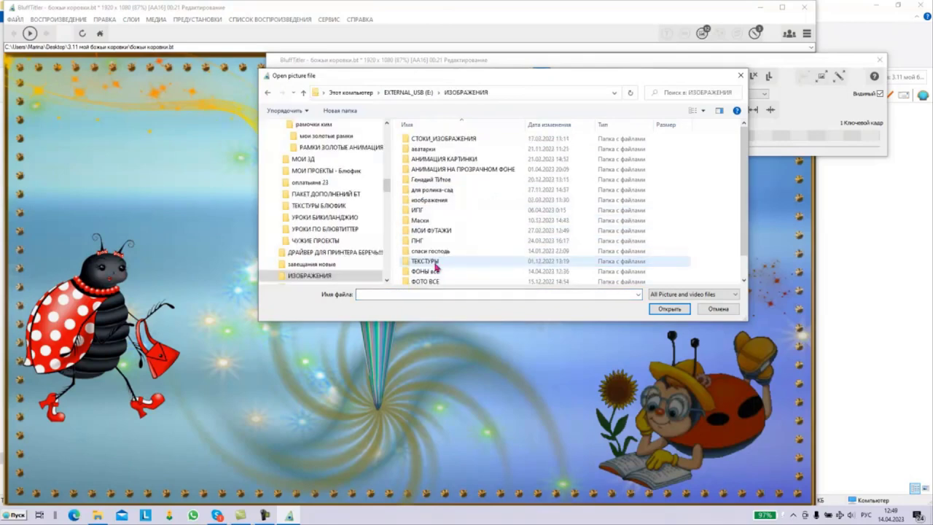
double_click(424, 170)
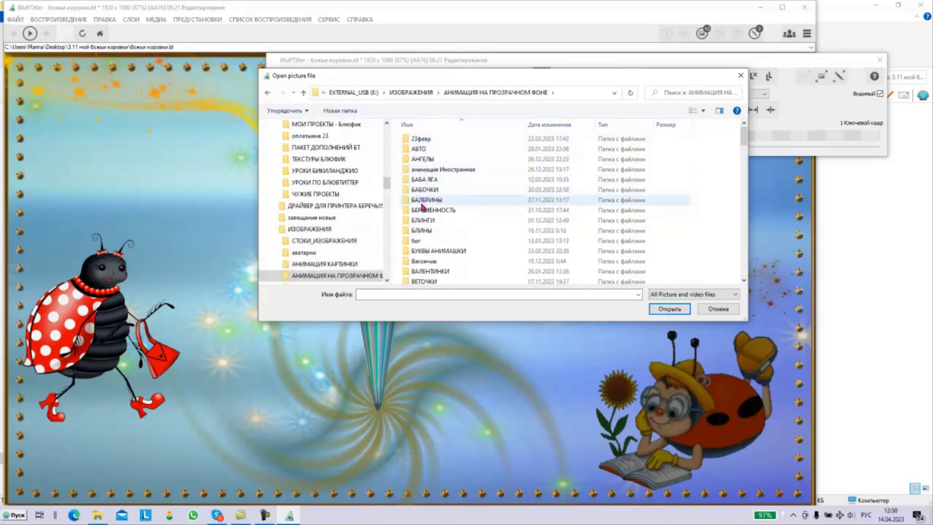
scroll(421, 208, "down", 3)
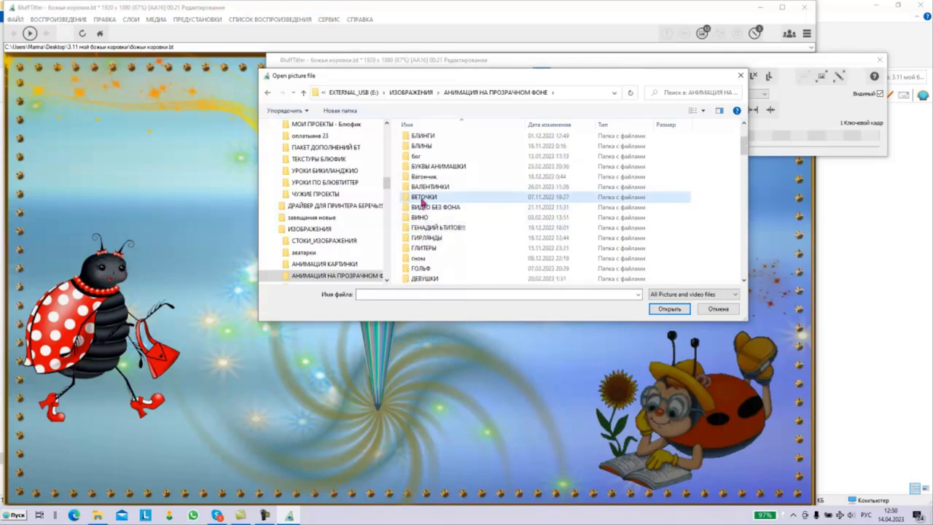
double_click(423, 199)
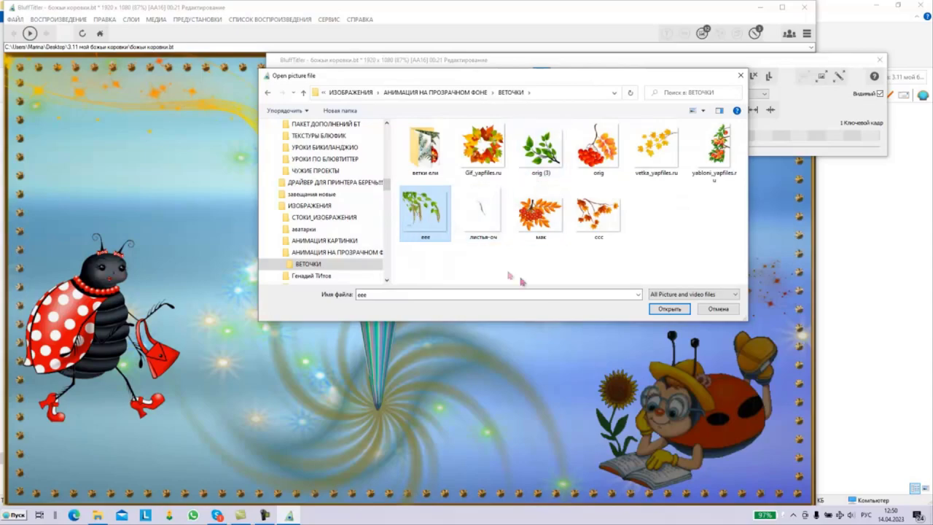
left_click(666, 309)
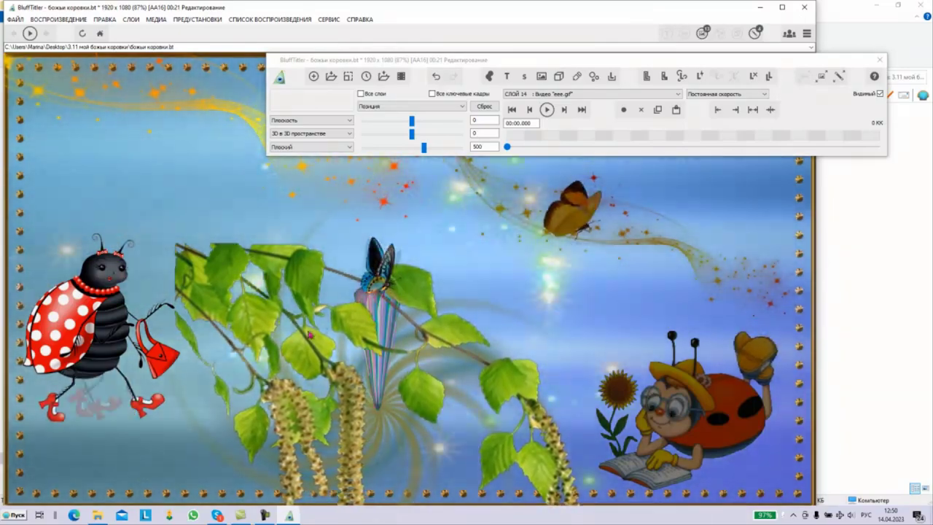
- Shrink the birch branch and move it to the scene's upper-left corner, at about -330, 244, 980
left_click_drag(310, 335, 248, 277)
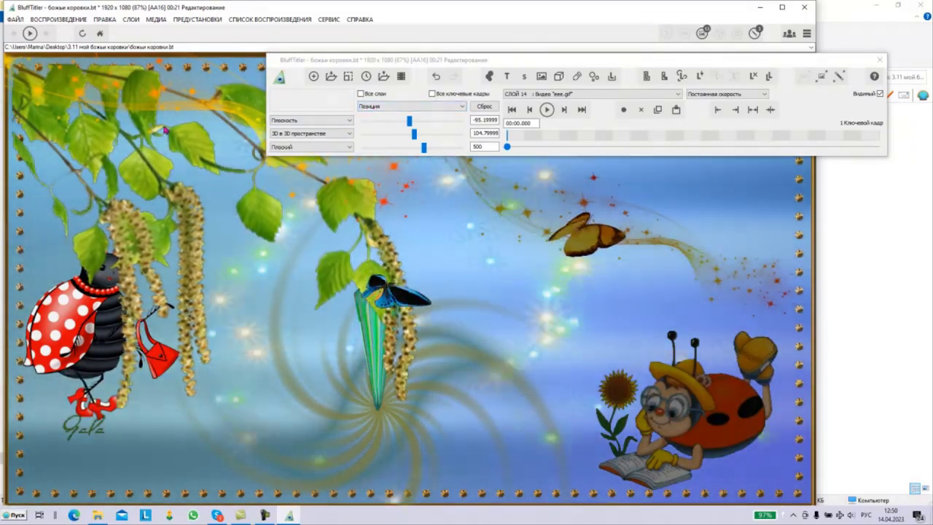
scroll(164, 130, "up", 10)
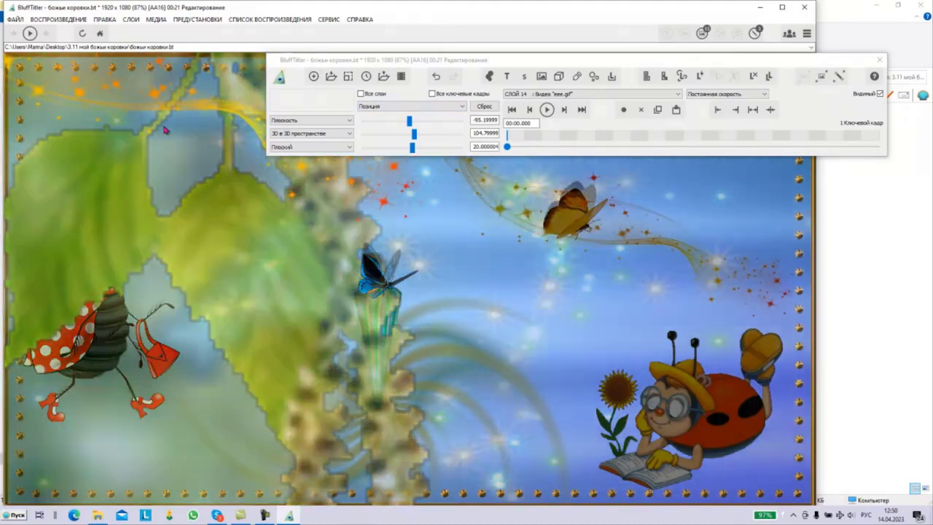
scroll(167, 129, "down", 8)
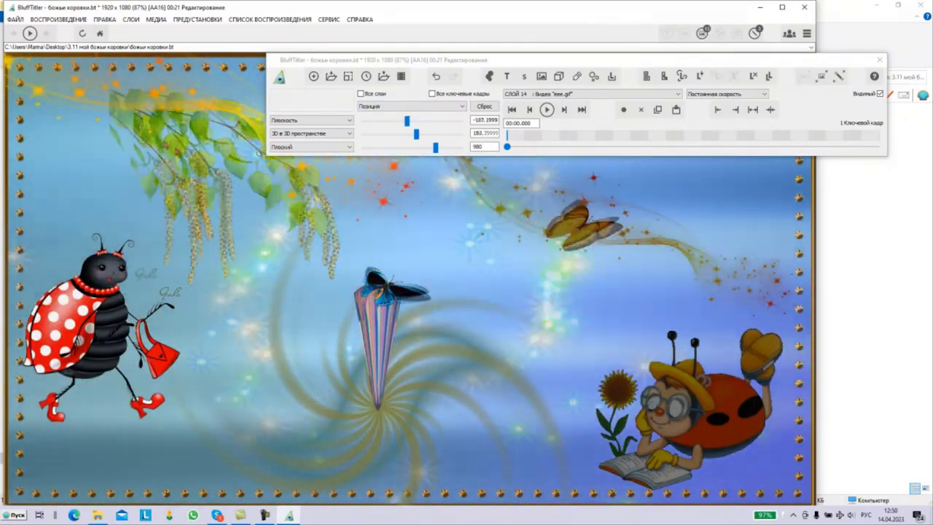
left_click_drag(97, 122, 104, 124)
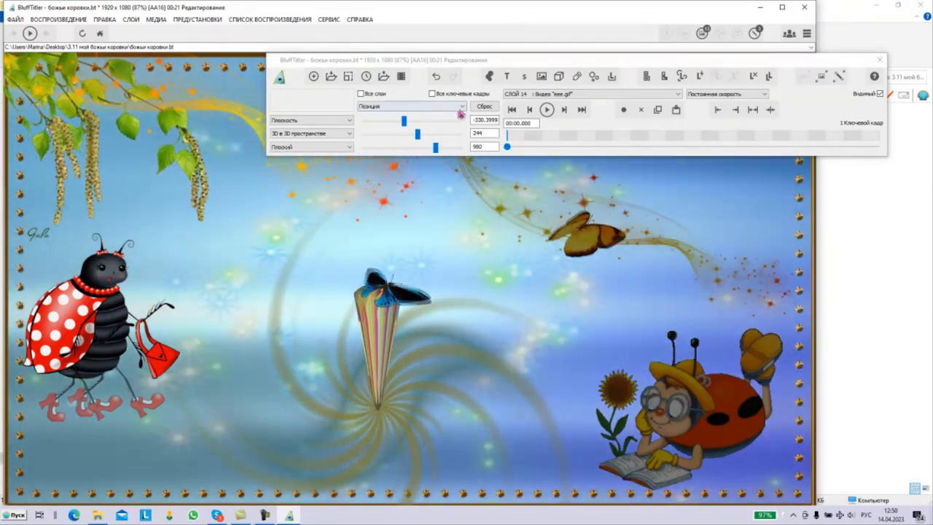
- Rotate the birch branch layer to about 124.3 on the first axis and -7.8 on the second
left_click(462, 108)
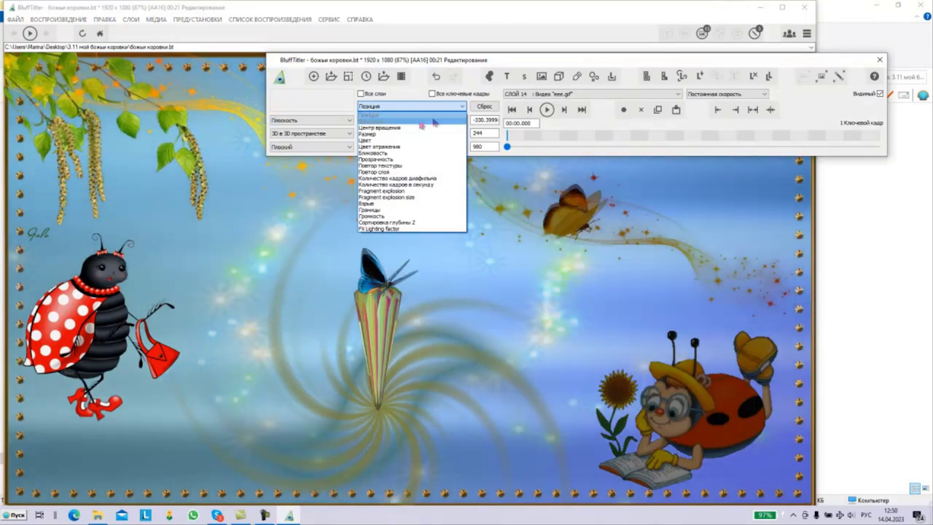
left_click(392, 125)
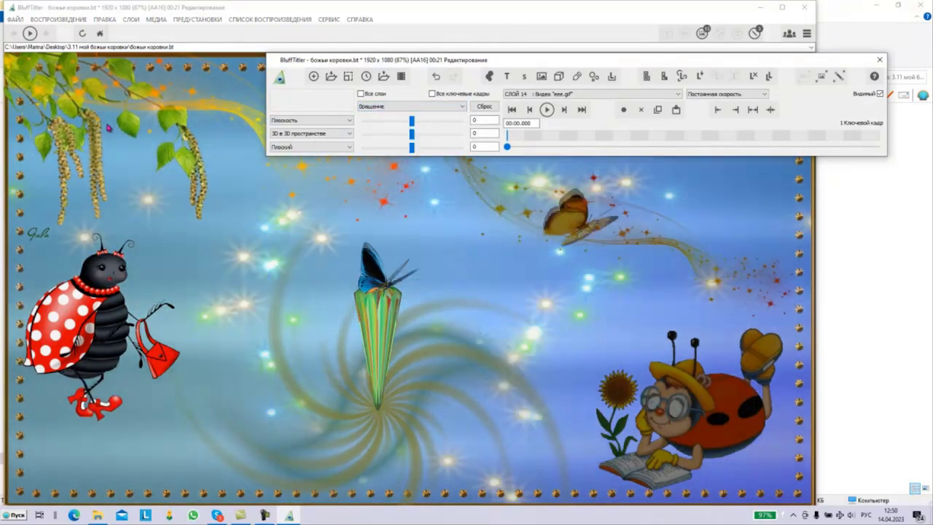
left_click(85, 136)
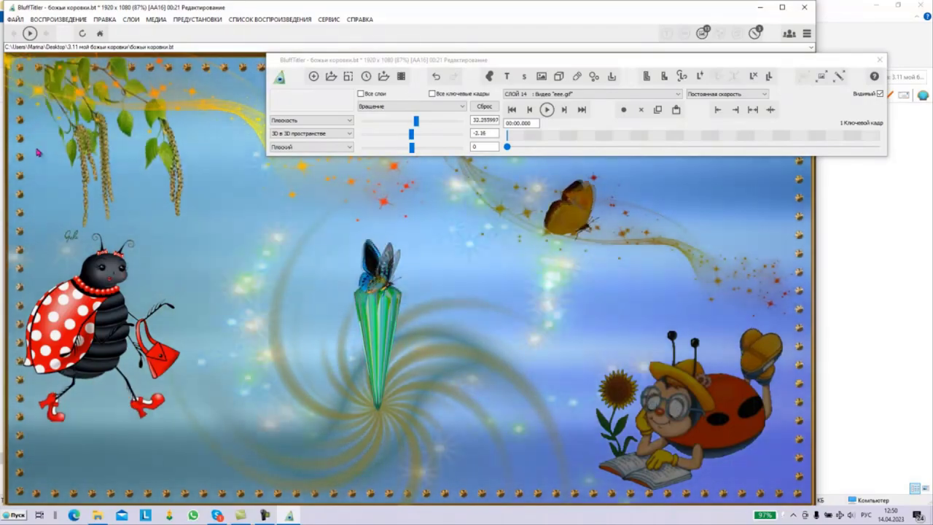
left_click_drag(47, 160, 115, 171)
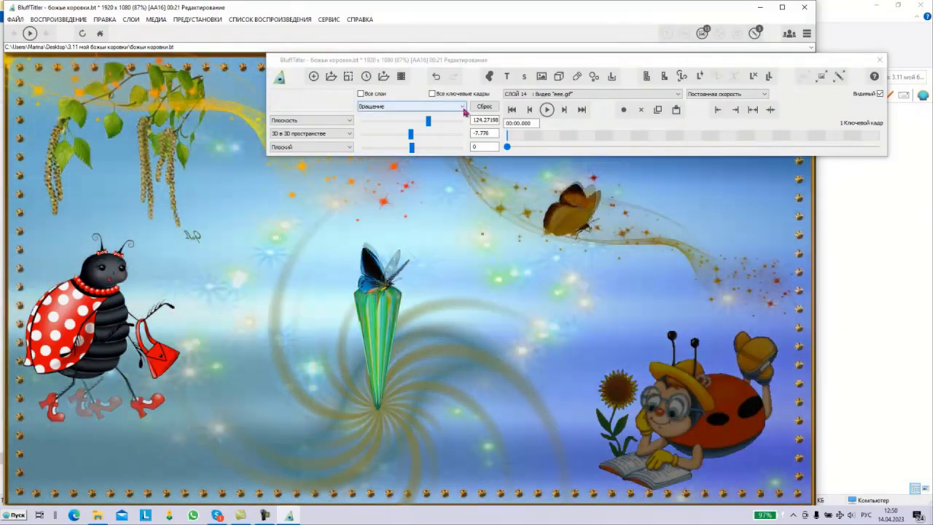
- Move the birch branch layer farther into the scene's corner, to a position of about -375, 254, 980
left_click(462, 106)
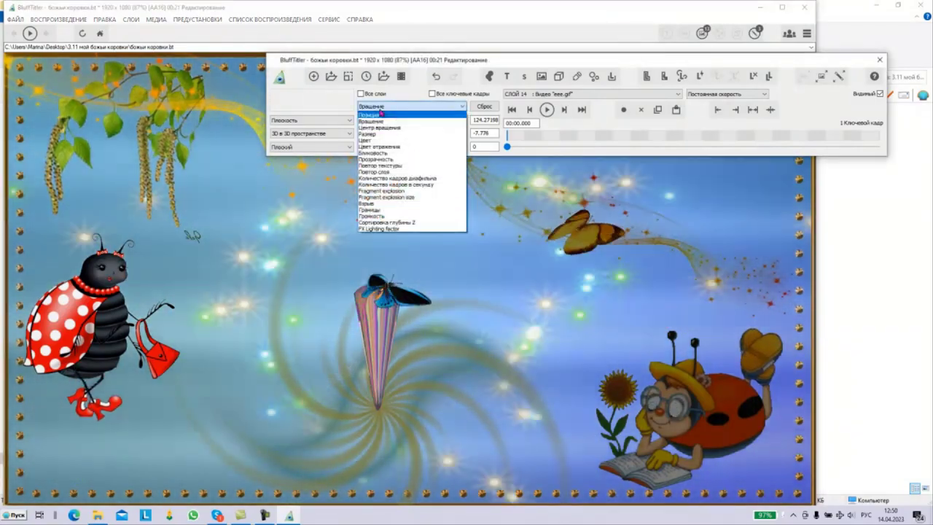
left_click(379, 117)
left_click_drag(192, 235, 155, 226)
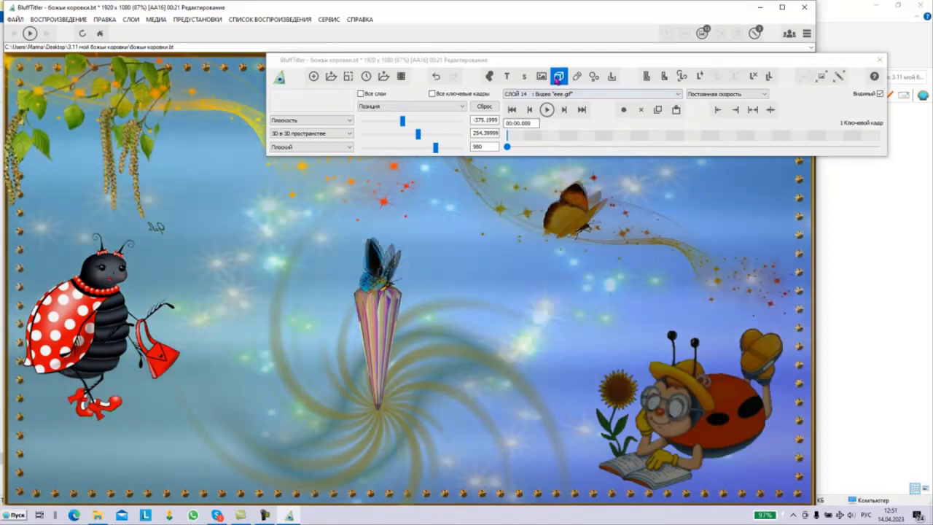
- Add the 3D model Hip Hop Dancing.glb as a new layer from the folder GLB-МОИ МОДЕЛИ on drive E:
left_click(558, 76)
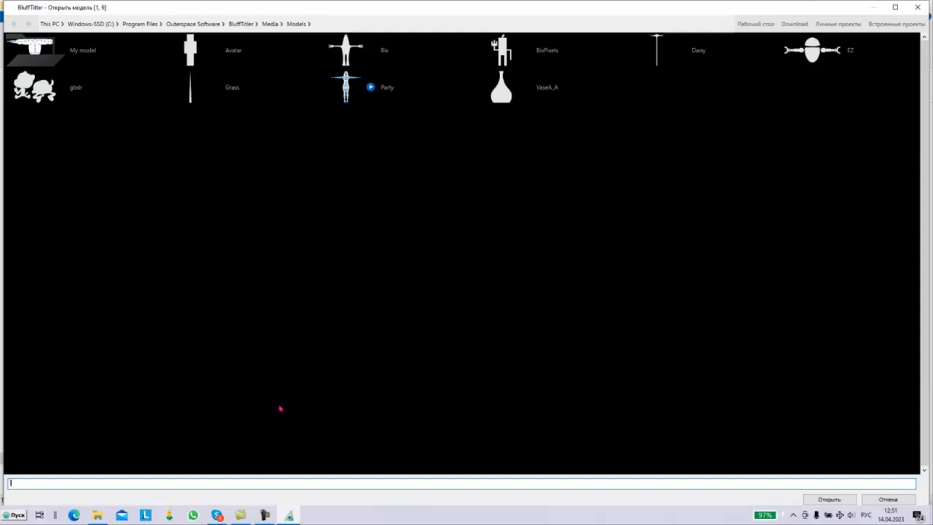
left_click(264, 515)
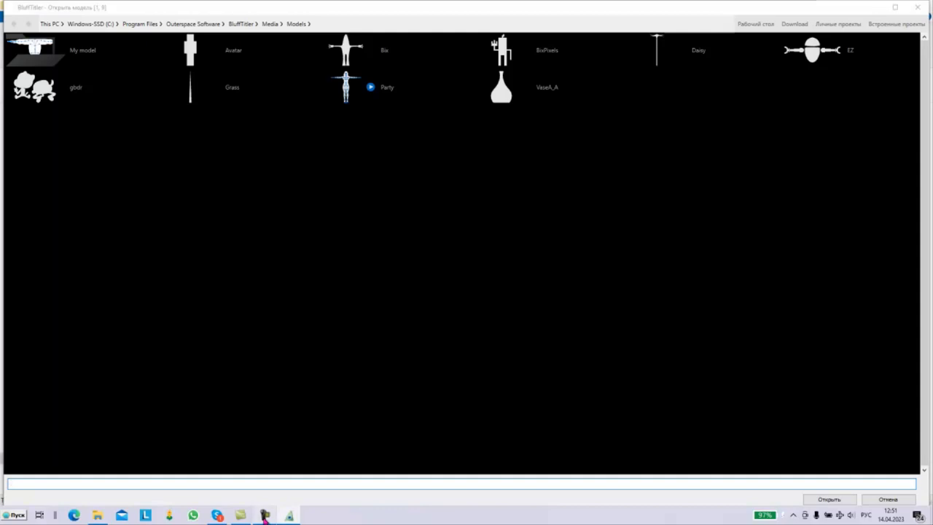
left_click(887, 474)
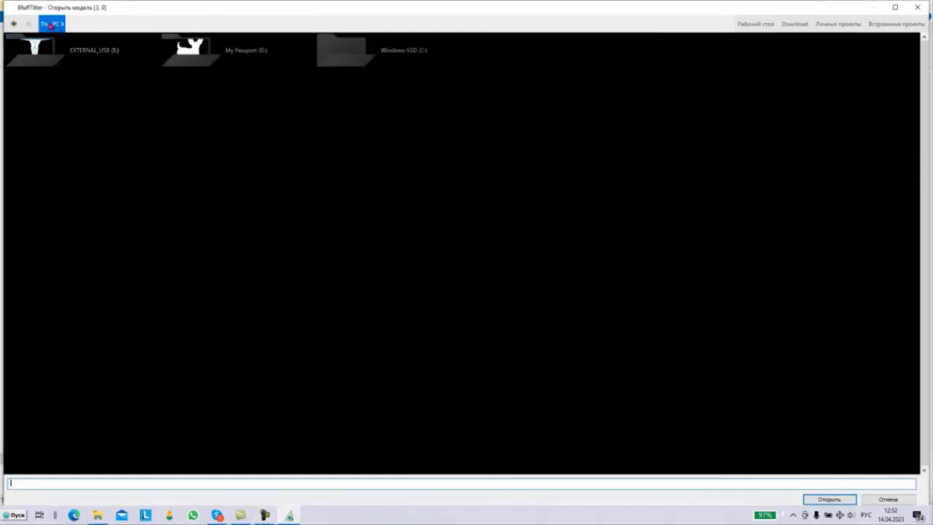
left_click(50, 25)
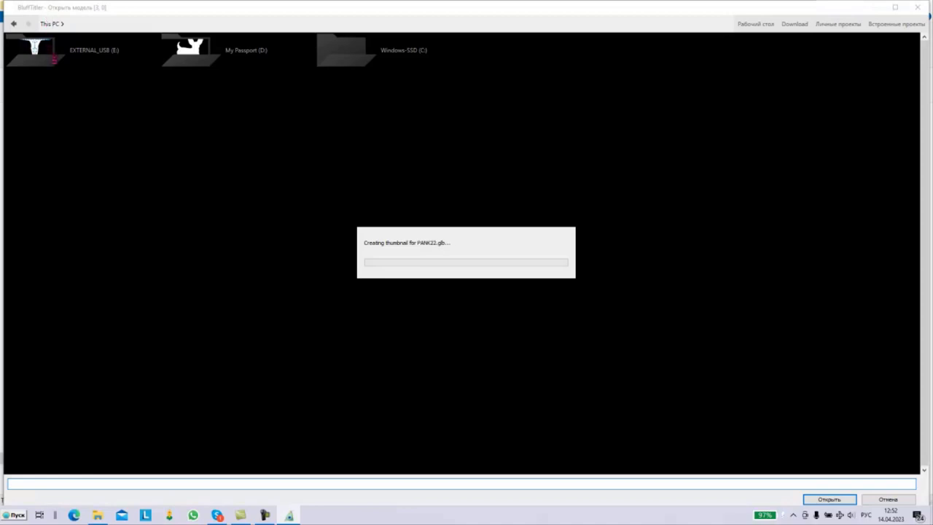
double_click(81, 55)
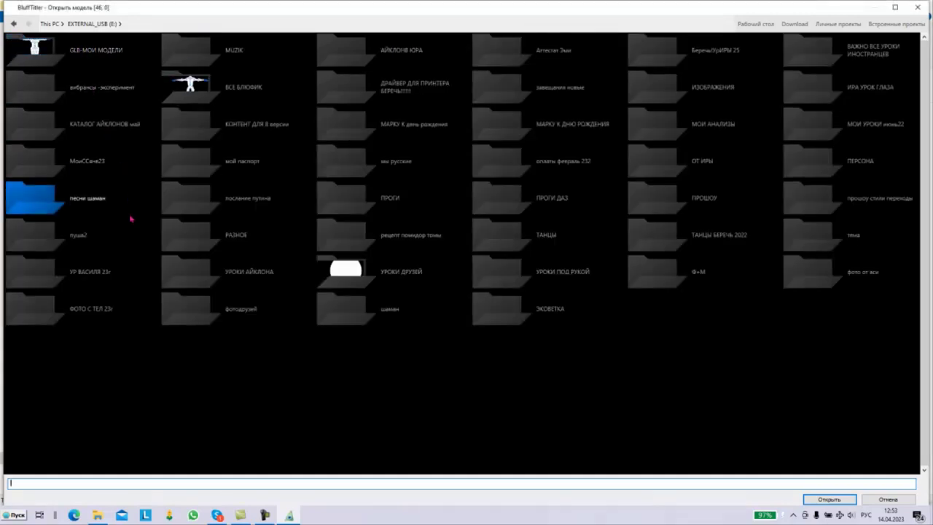
left_click(87, 52)
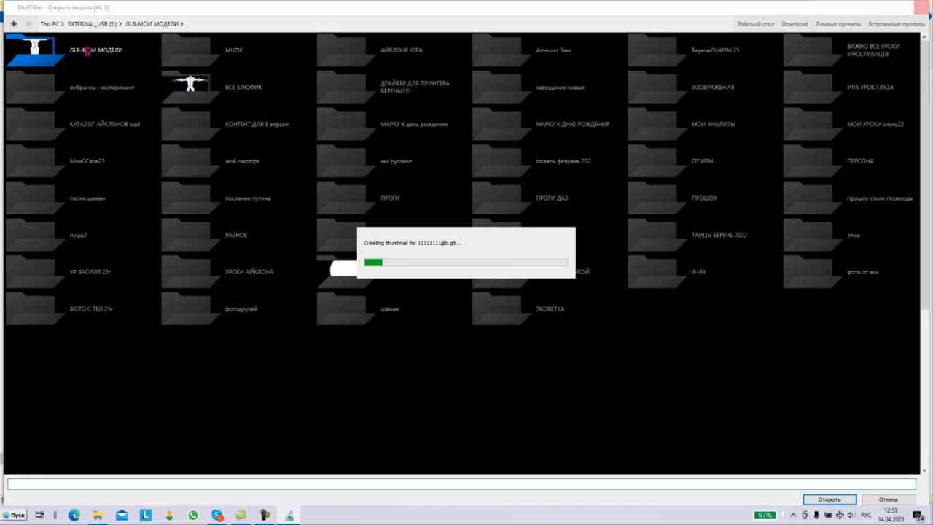
mouse_move(260, 515)
left_click(266, 515)
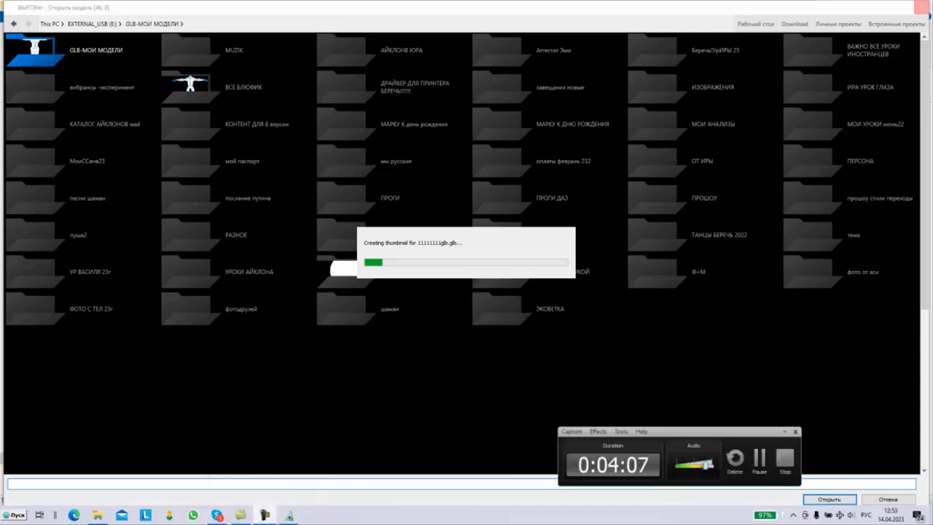
left_click(761, 459)
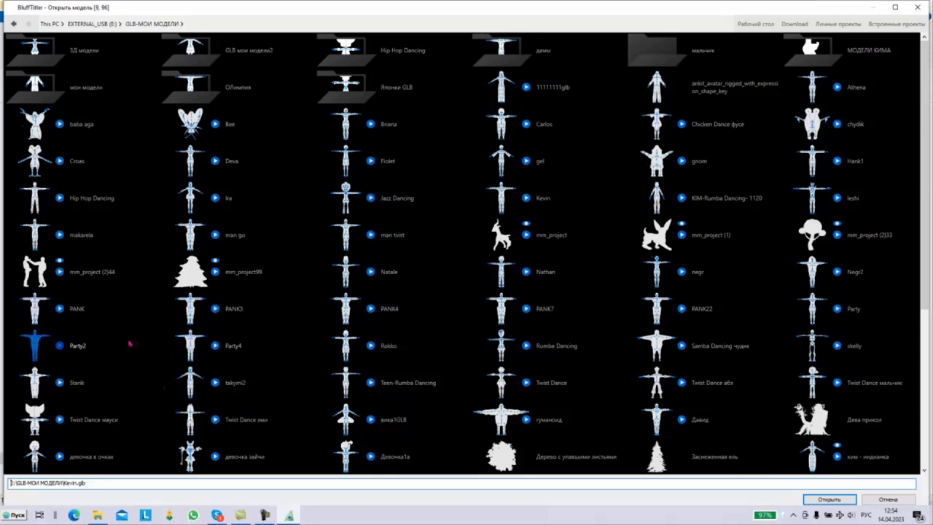
left_click(79, 204)
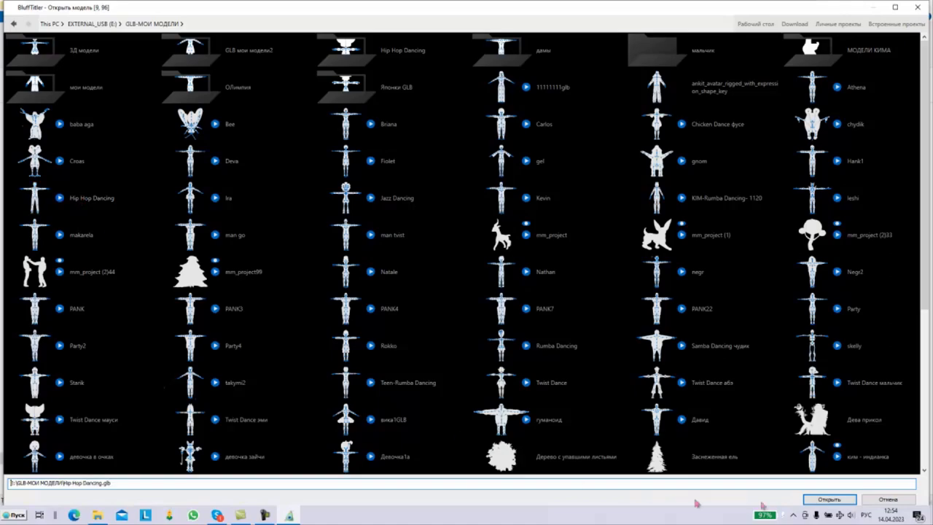
left_click(816, 501)
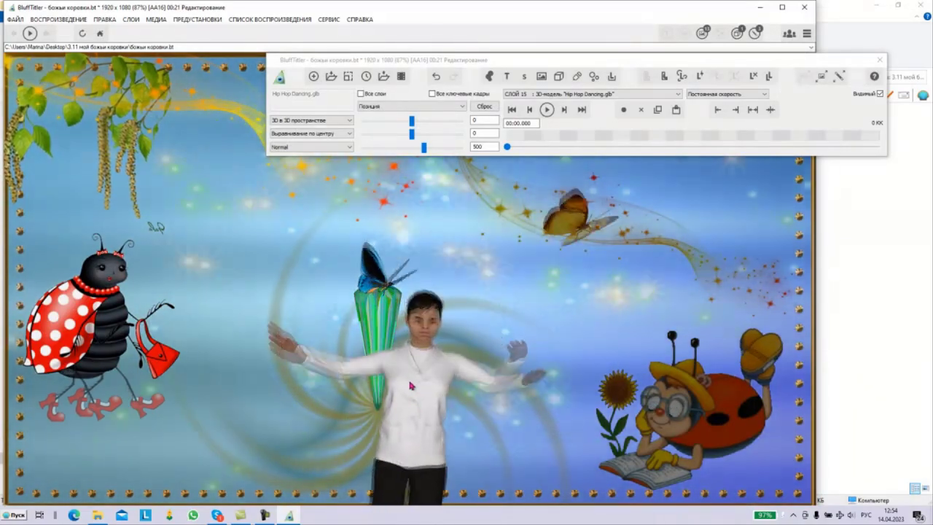
- Shrink and move the dancer model beside the spotted ladybug, at about -199, 98, 980, and switch to its Вращение property
left_click_drag(406, 394, 363, 237)
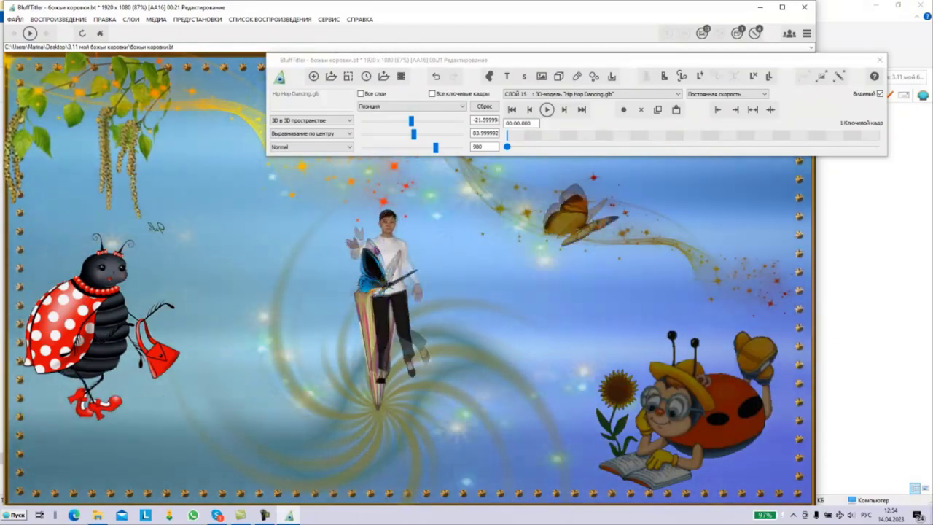
left_click_drag(364, 237, 220, 204)
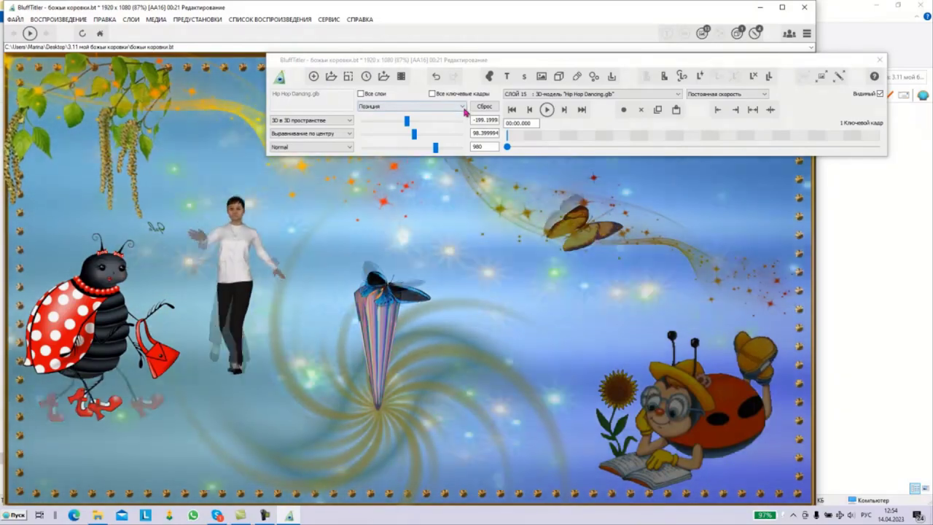
left_click(397, 107)
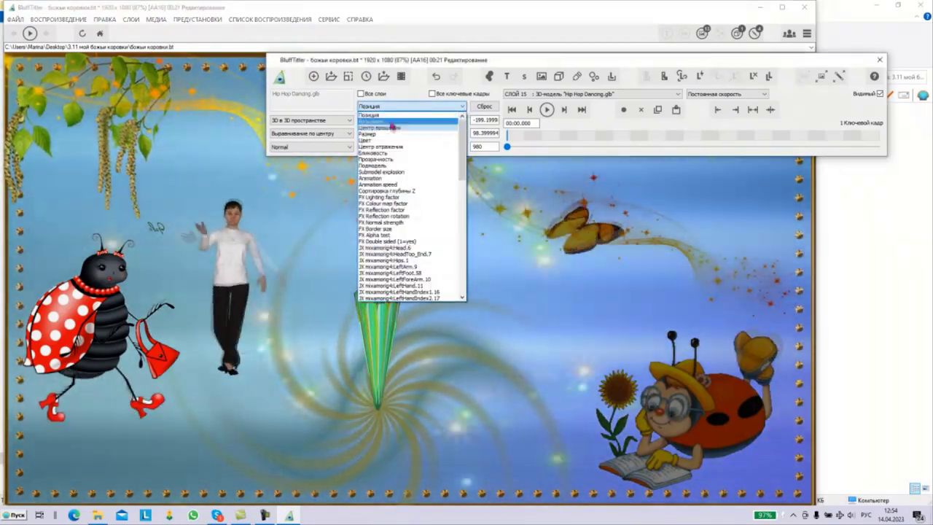
left_click(373, 121)
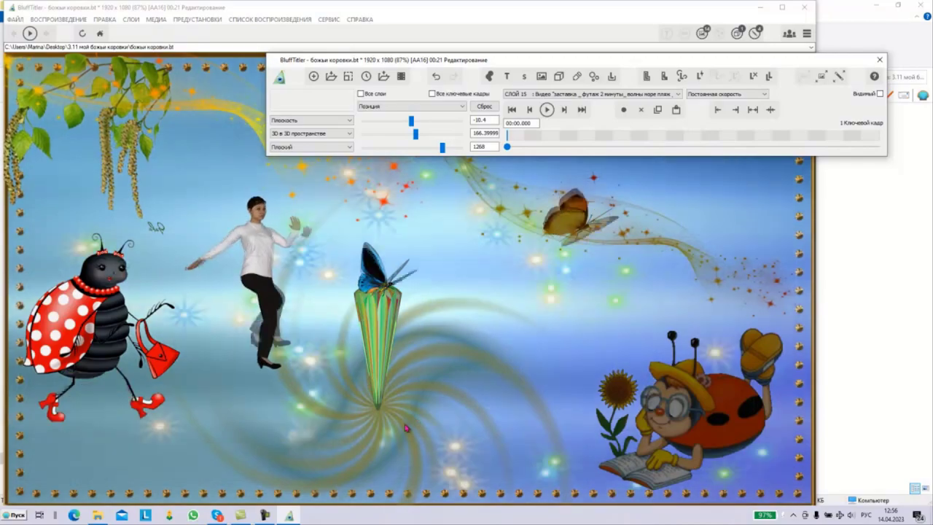
- Add the beach video Заставка _ Футаж 2 минуты_ Волны море пляж as a new layer from ФОНЫ АНИМАЦИОННЫЕ
left_click_drag(561, 64, 546, 52)
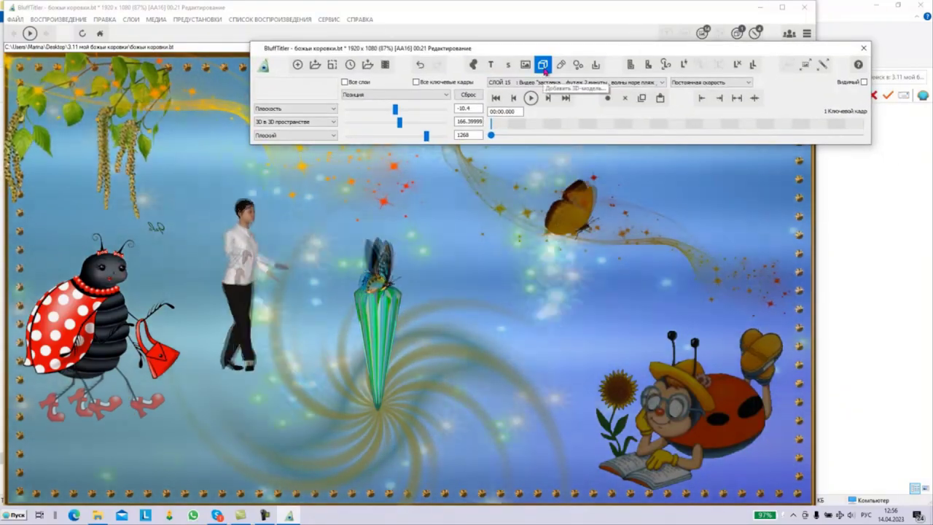
left_click(544, 67)
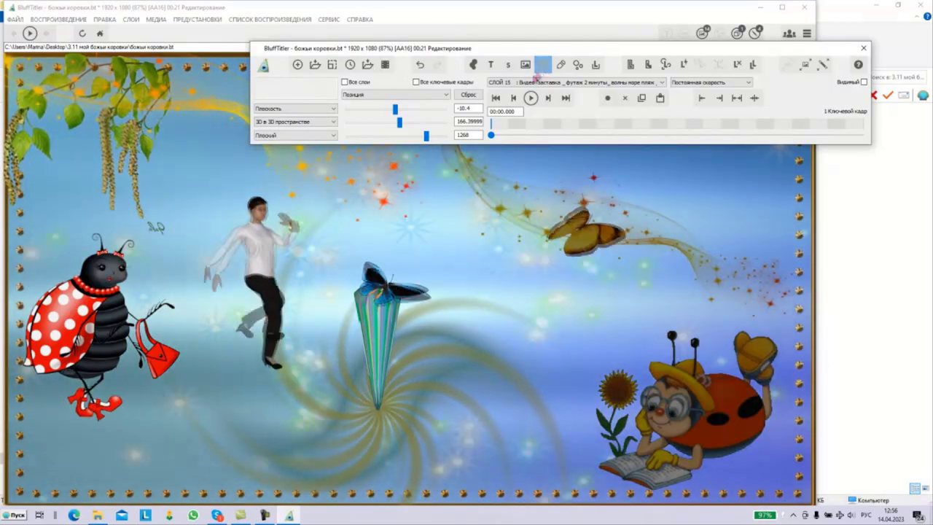
left_click(526, 65)
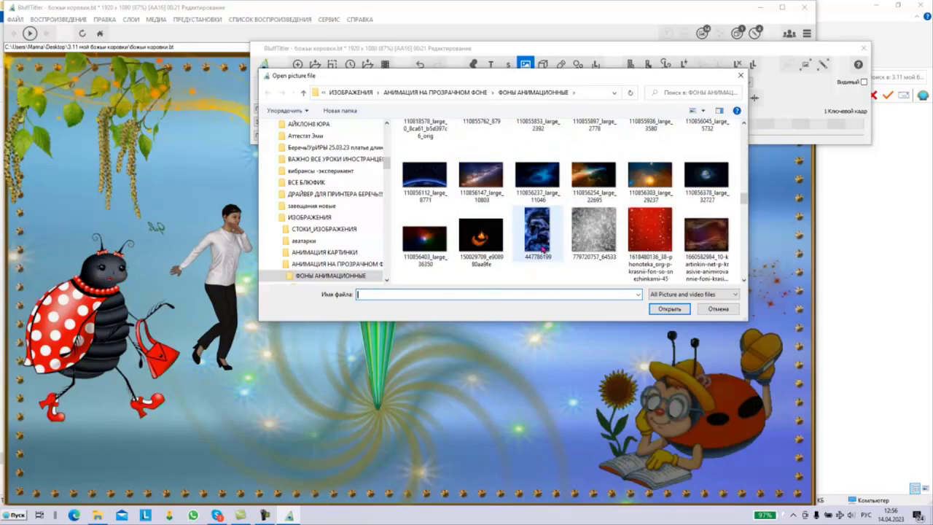
scroll(646, 255, "down", 3)
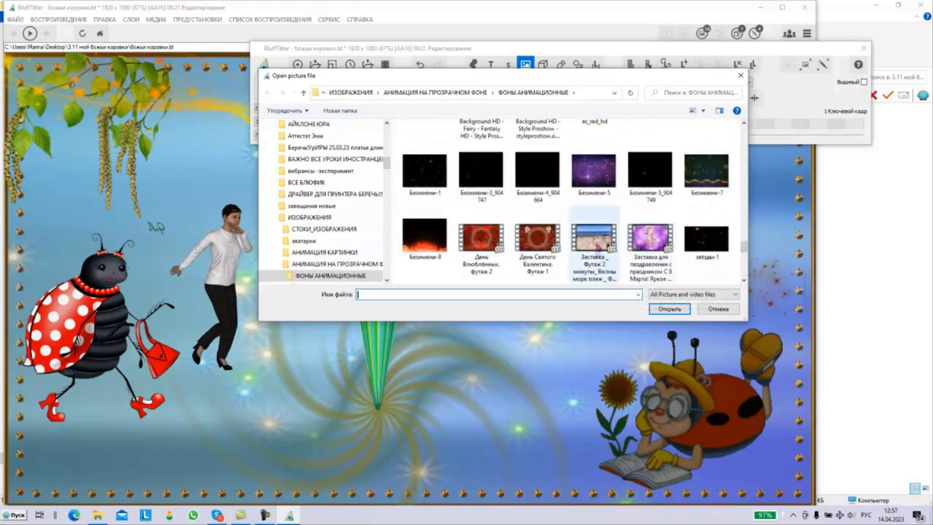
left_click(598, 246)
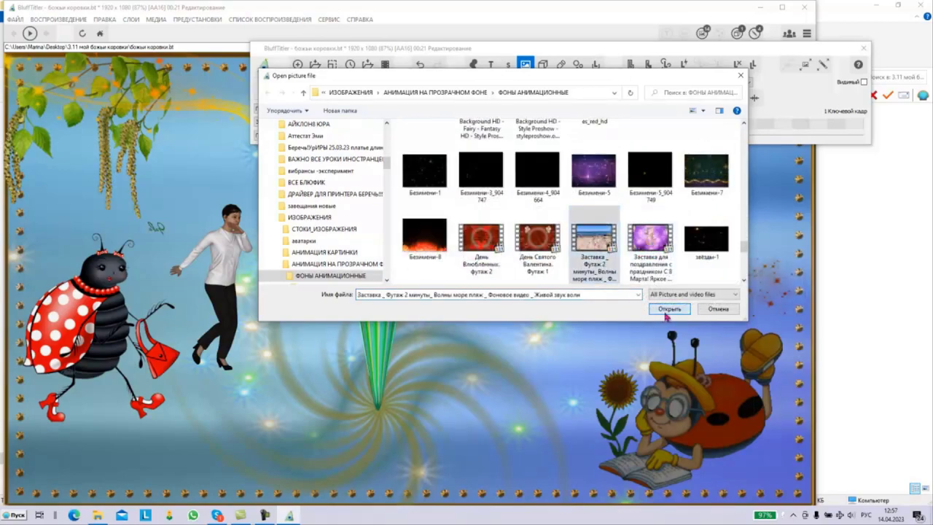
left_click(667, 310)
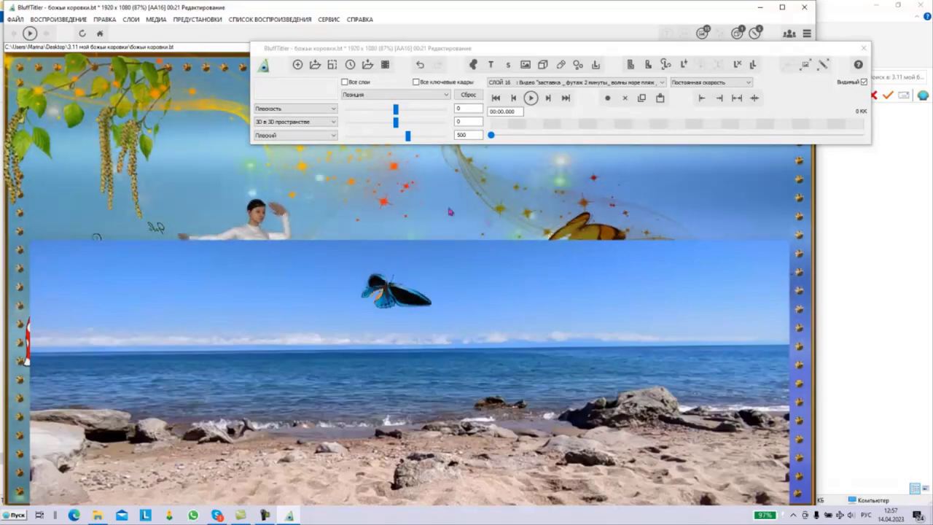
- Shrink the beach video and center it in the scene, at a position of about 10, 86, 788
left_click(383, 95)
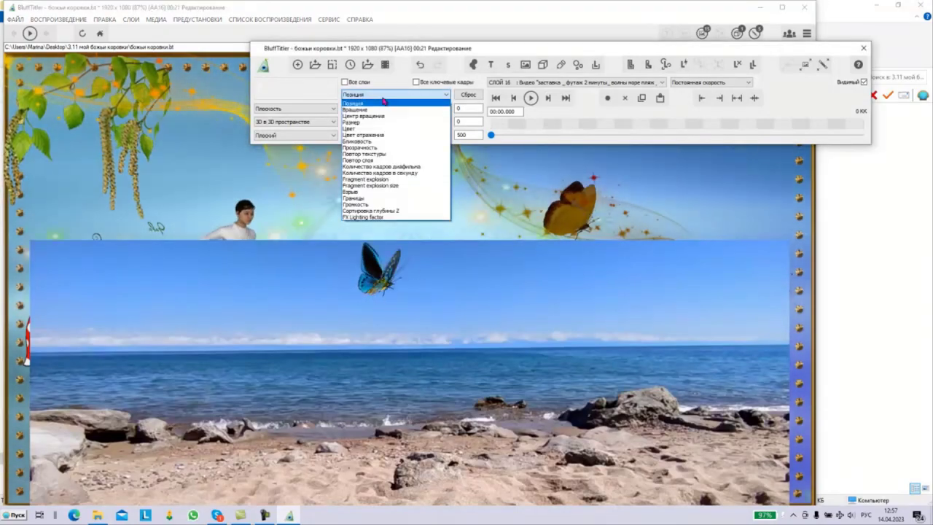
scroll(452, 312, "down", 5)
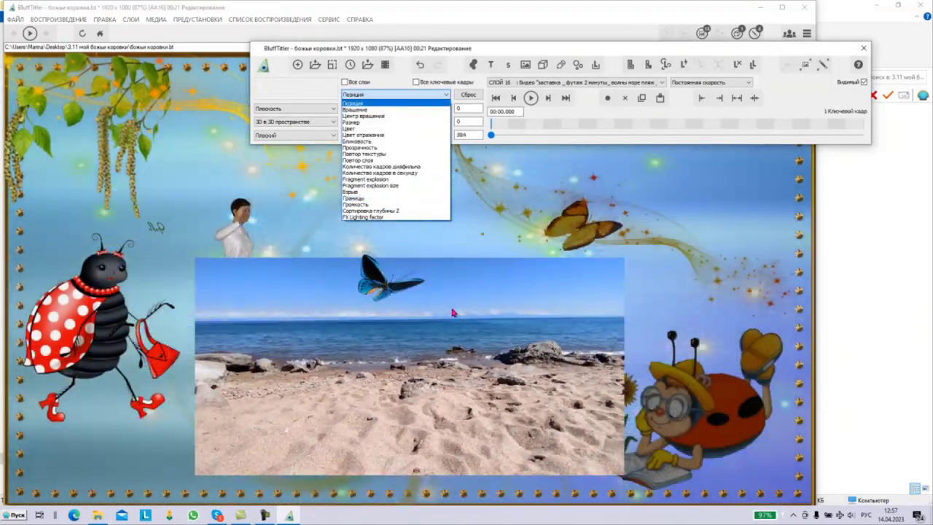
scroll(455, 315, "up", 3)
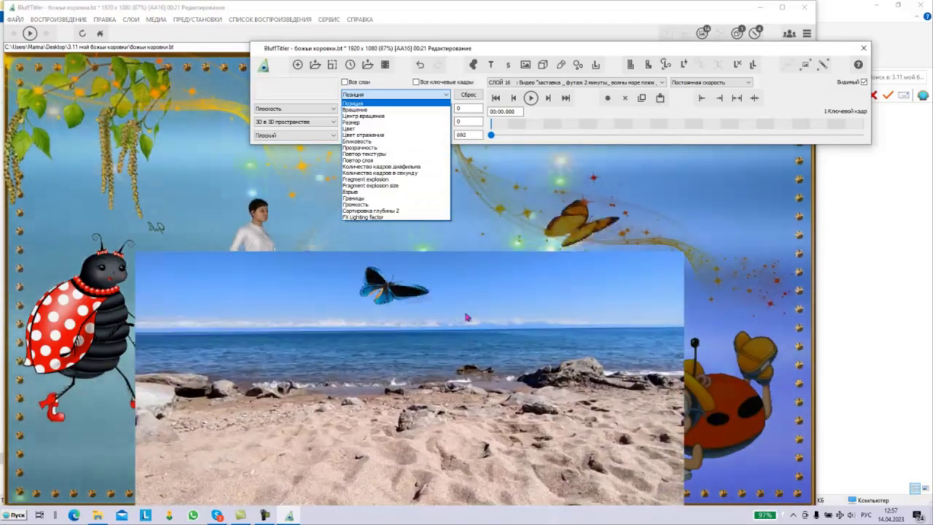
left_click(461, 321)
left_click_drag(461, 321, 482, 212)
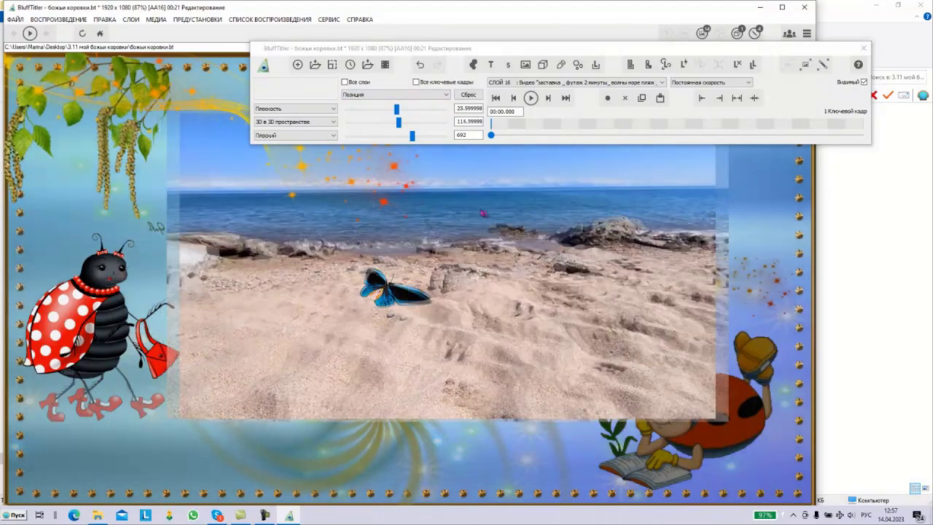
scroll(482, 213, "up", 3)
scroll(484, 213, "down", 4)
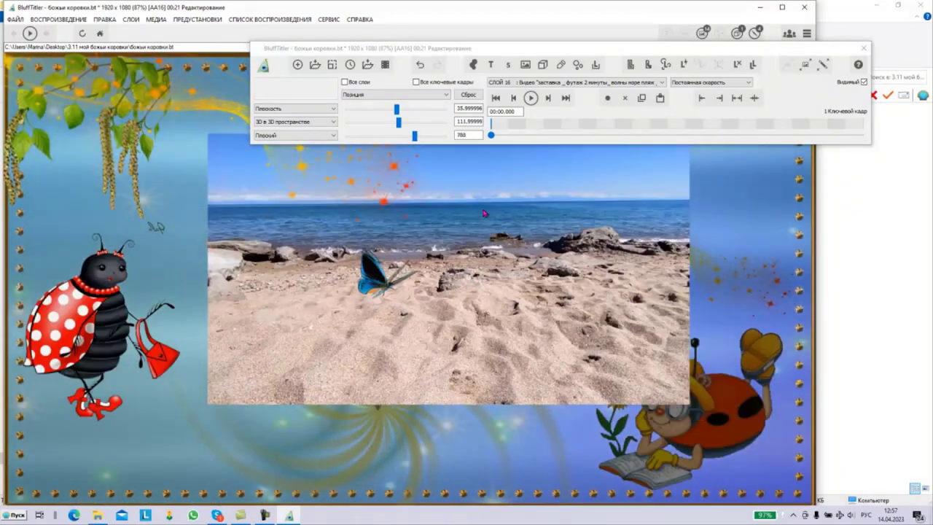
left_click_drag(433, 170, 416, 185)
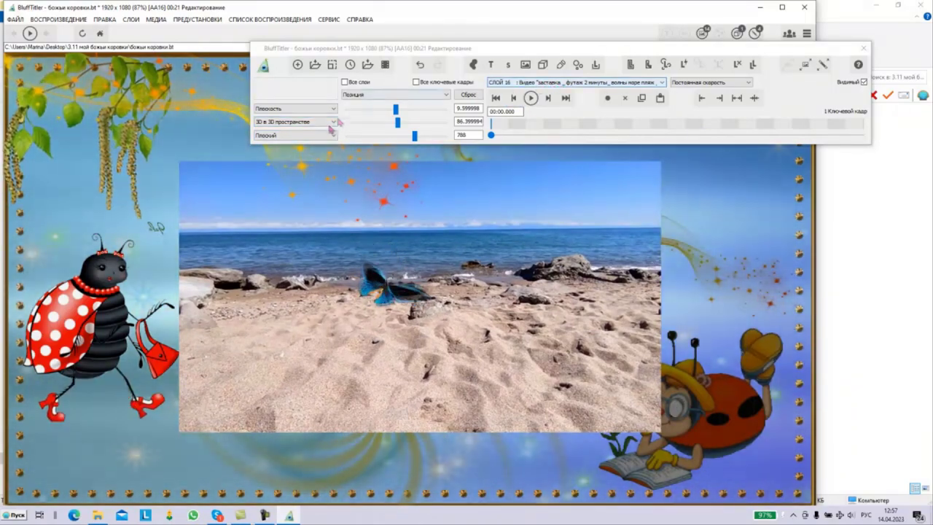
- Set the beach video to 3D на заднем плане, try other sizes for it, and return its depth to 788
left_click(332, 122)
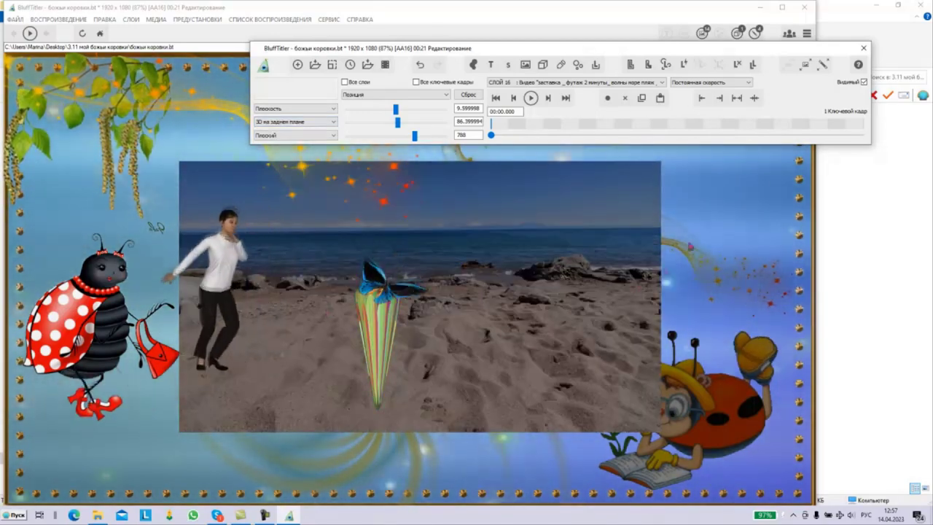
left_click(717, 230)
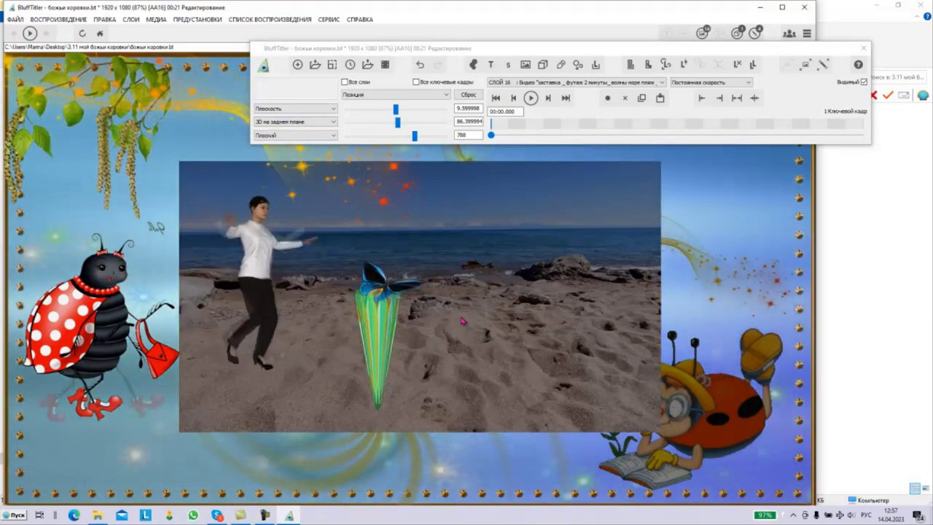
scroll(463, 321, "down", 3)
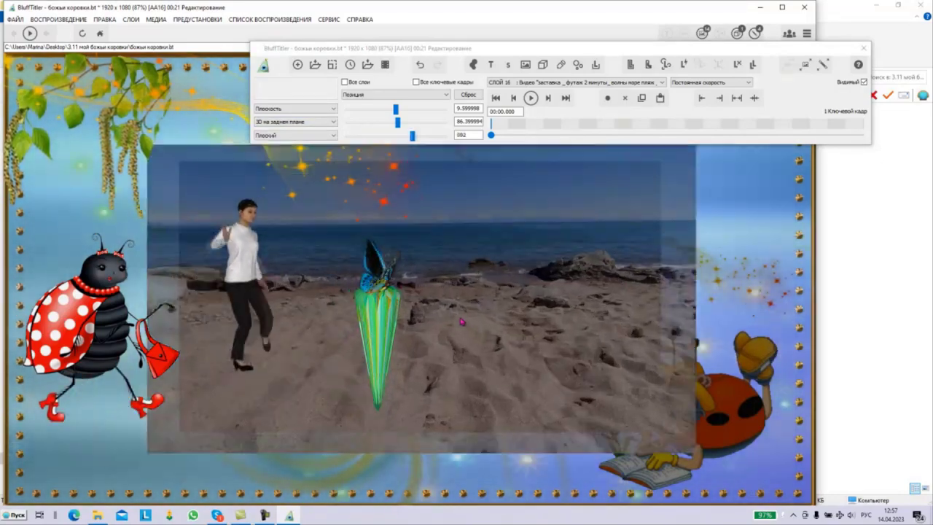
scroll(462, 322, "up", 15)
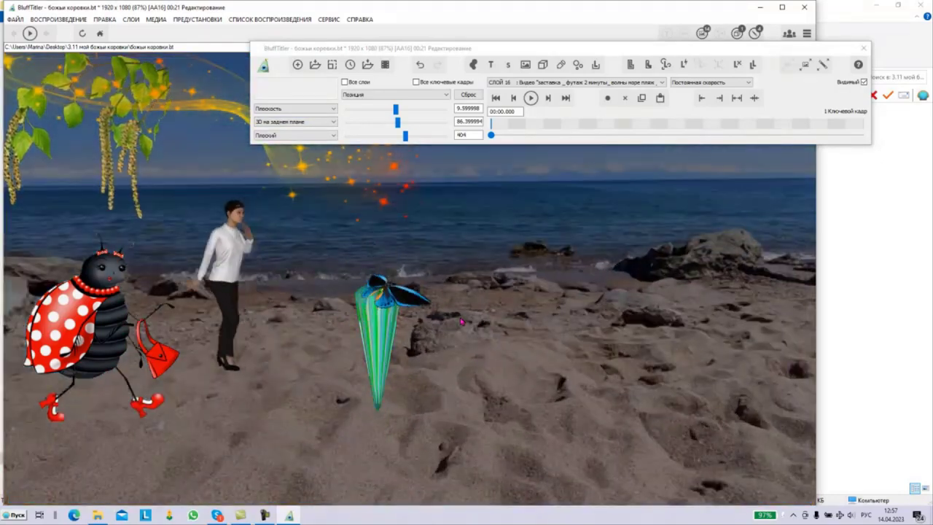
scroll(461, 321, "down", 12)
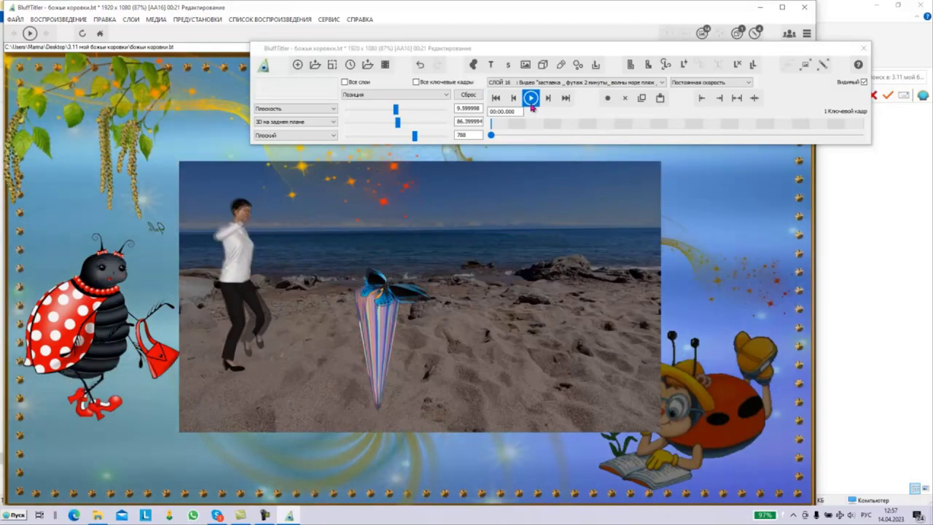
- Play the show briefly to check the dancer and umbrella in front of the beach video, and stop playback
left_click(531, 102)
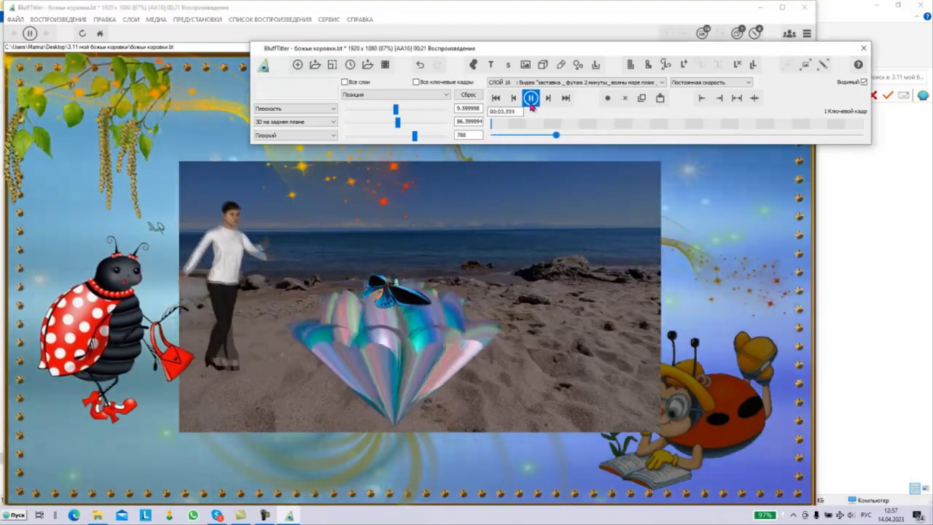
left_click(532, 100)
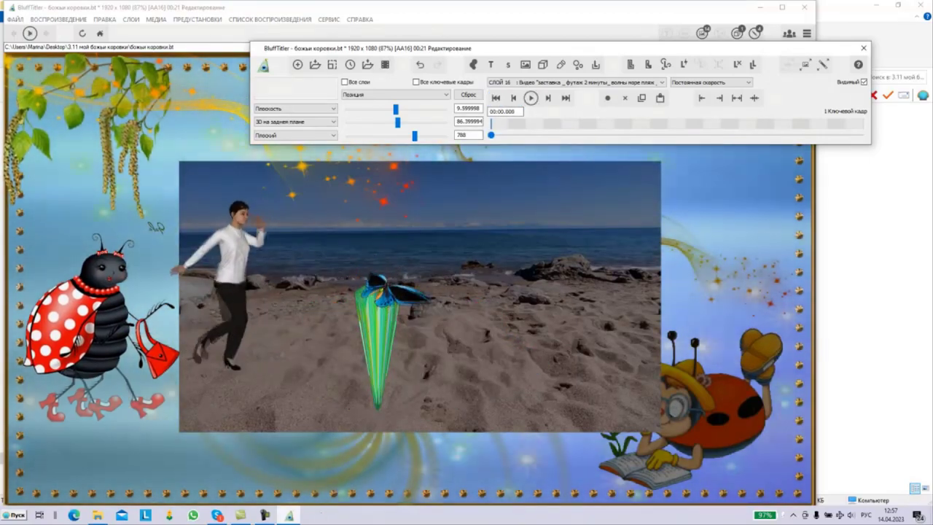
- Stretch the show's duration to 60 seconds, and compress it to 30 seconds
mouse_move(269, 517)
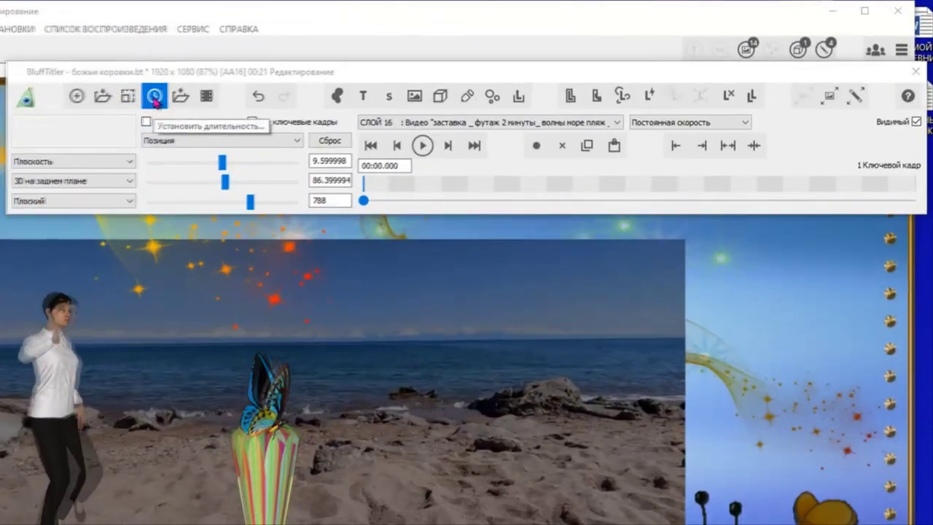
left_click(350, 64)
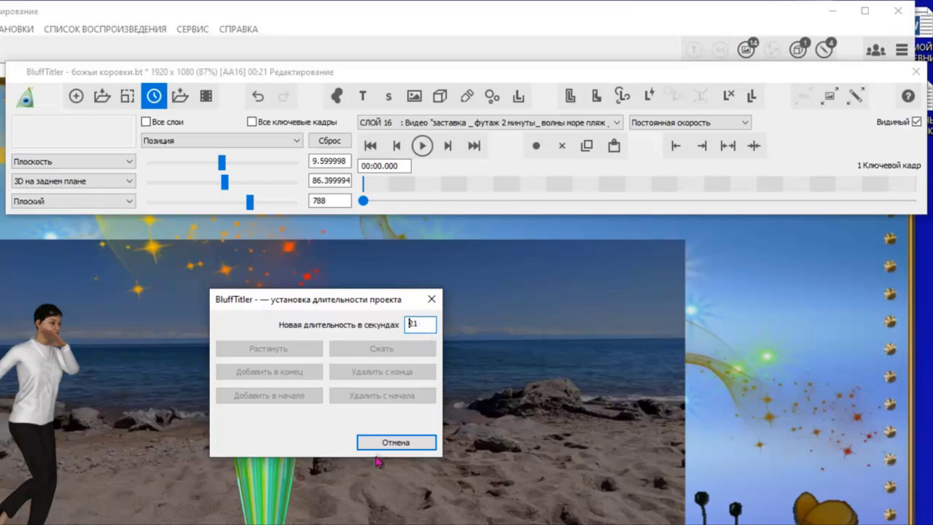
left_click_drag(430, 324, 409, 326)
type("60")
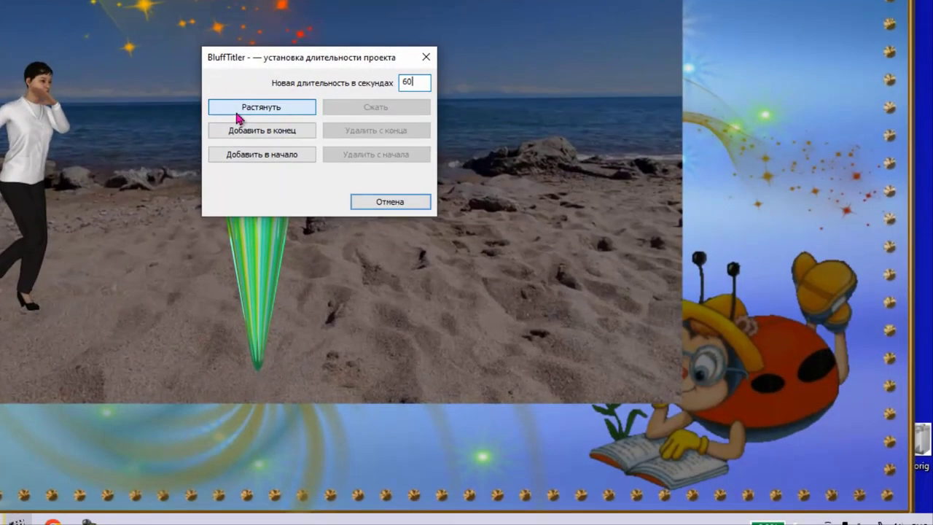
left_click(238, 113)
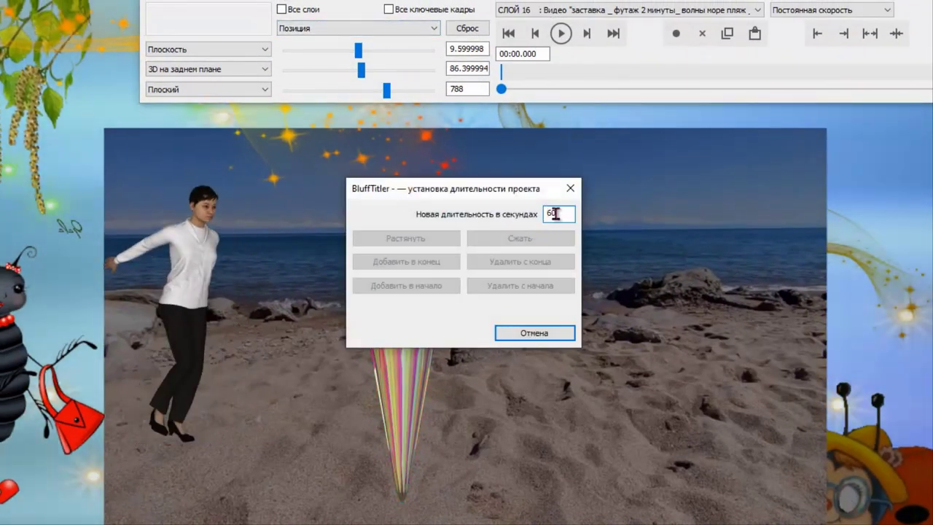
left_click_drag(561, 213, 551, 214)
type("3")
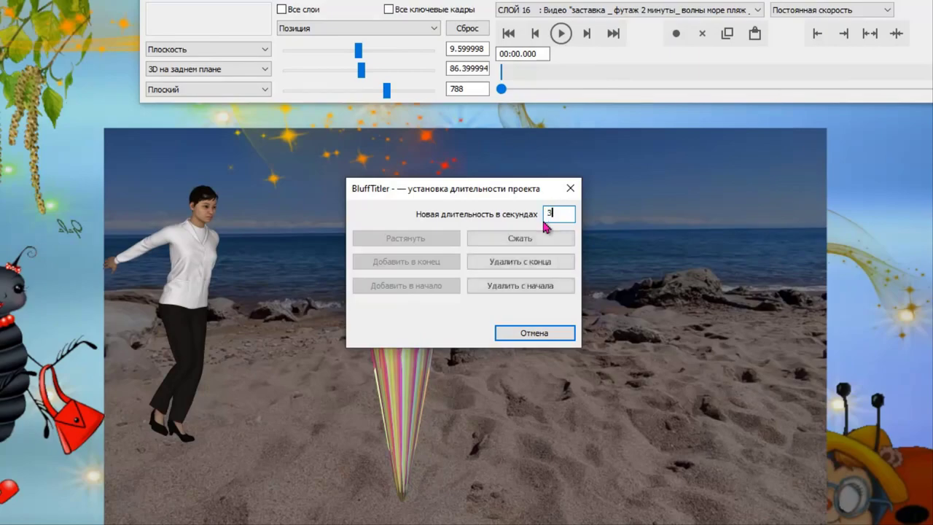
left_click(510, 241)
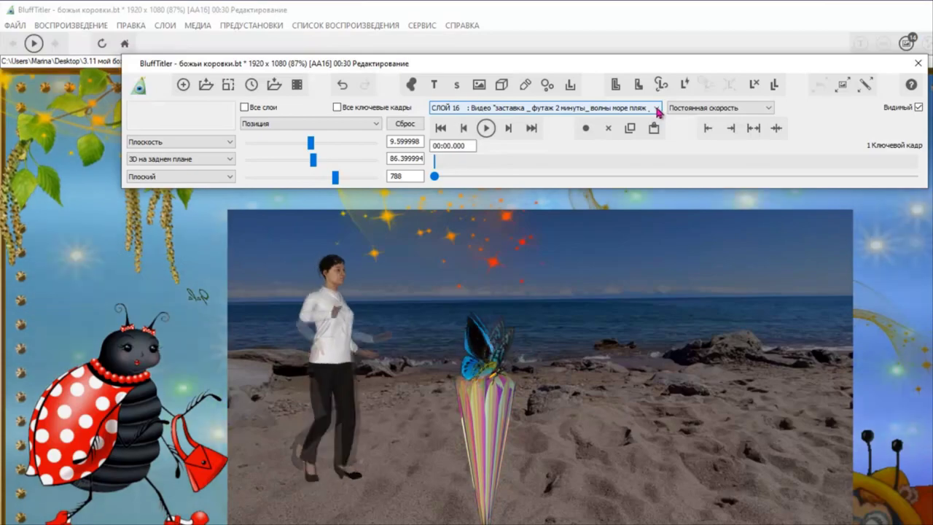
- Delete the sound layer "Bella Poarch - Dolls.mp3" from the show
left_click(657, 110)
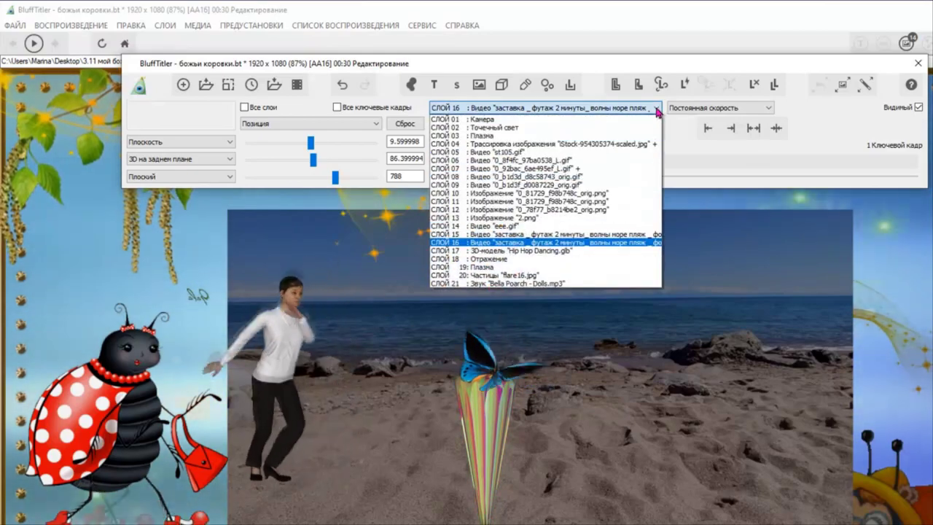
left_click(488, 283)
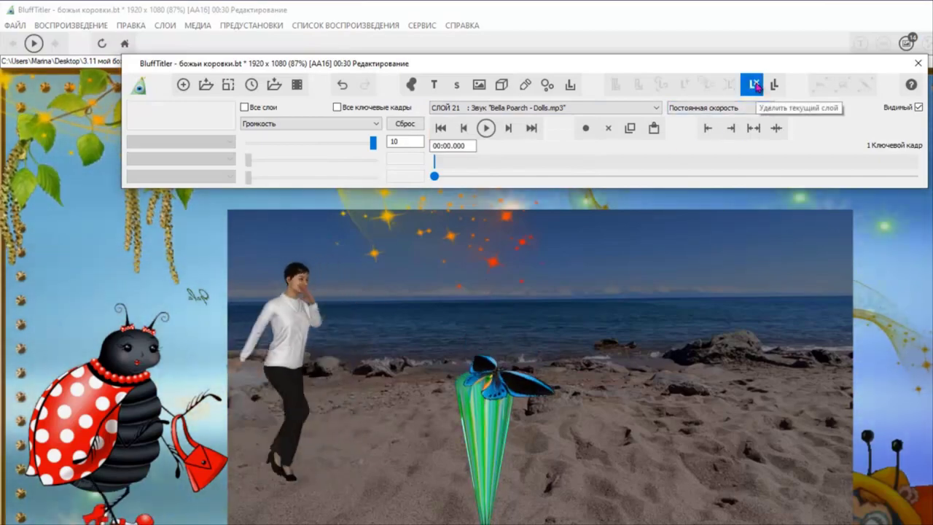
left_click(756, 86)
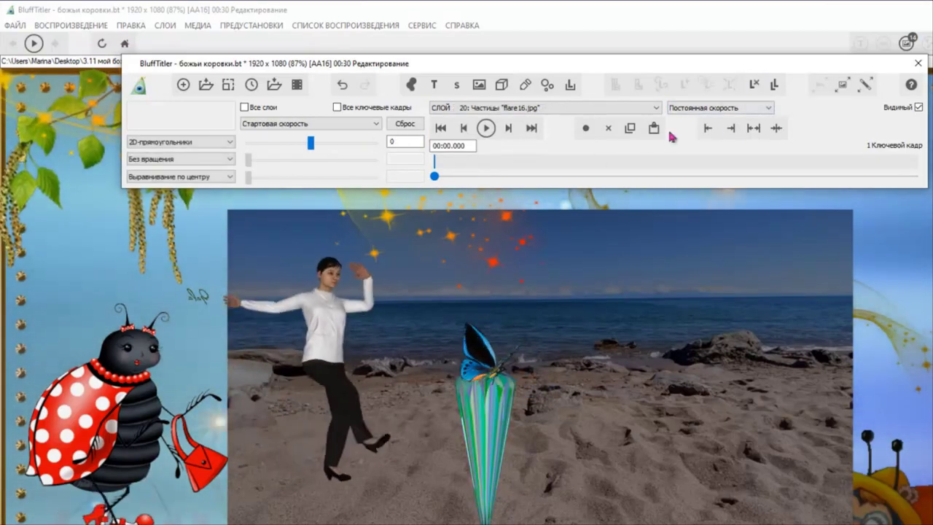
- Play the show briefly without the deleted music, and return playback to the start
left_click(486, 128)
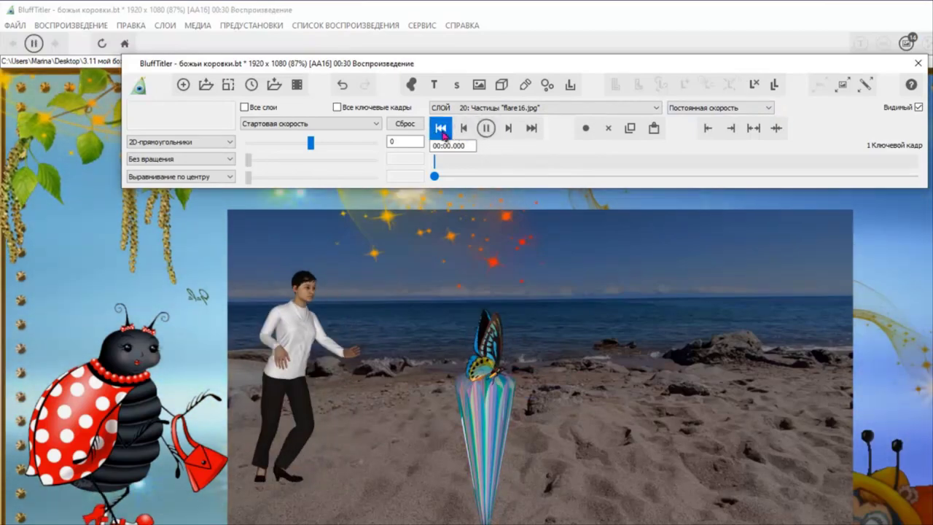
left_click(441, 129)
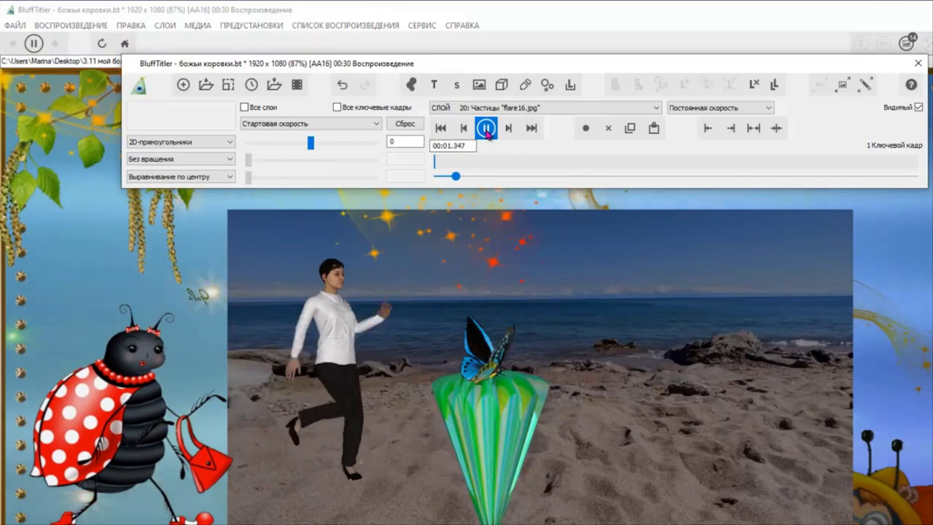
left_click(441, 128)
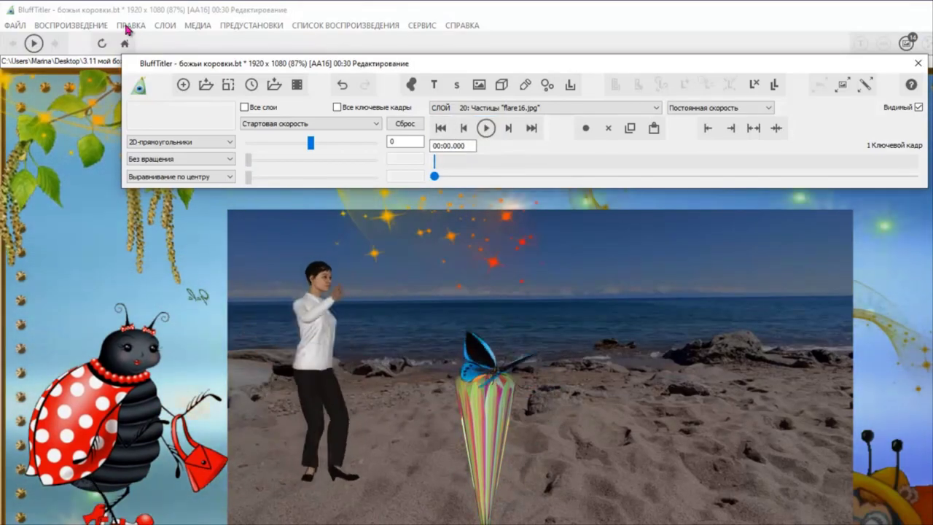
- Add the MP3 named only with sevens from the desktop folder музыка as a sound layer, and play the show briefly from the start
left_click(163, 30)
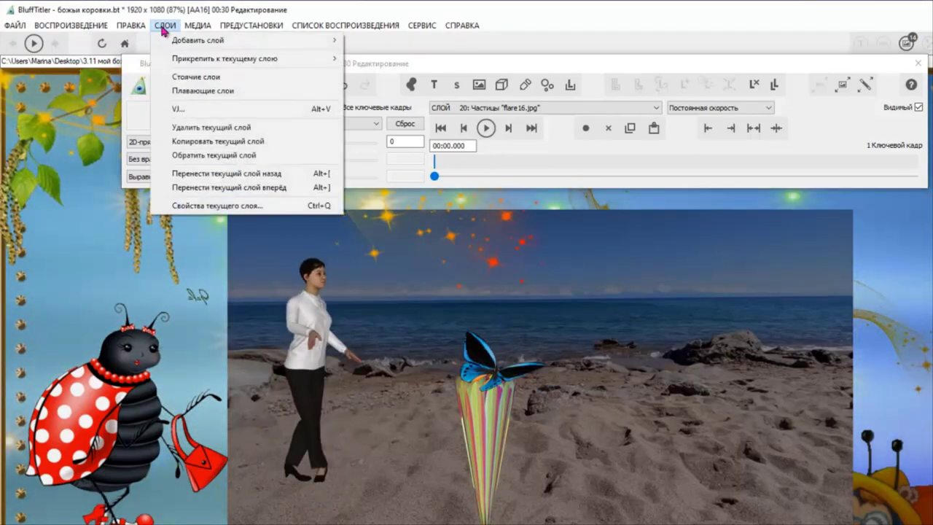
mouse_move(234, 45)
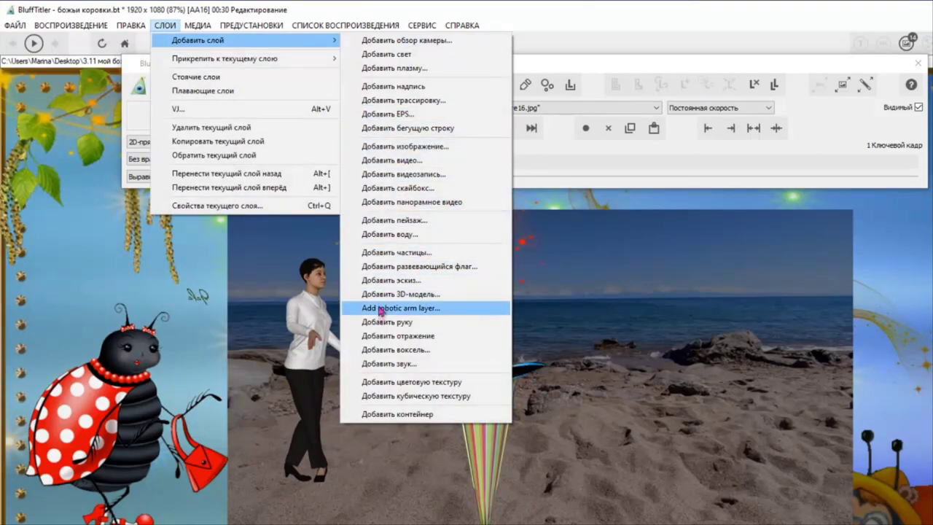
left_click(377, 363)
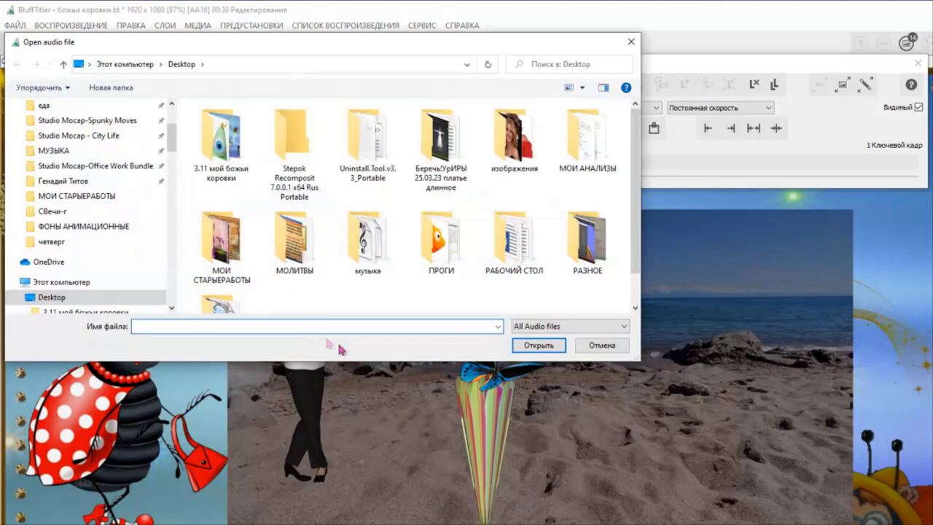
scroll(343, 294, "down", 1)
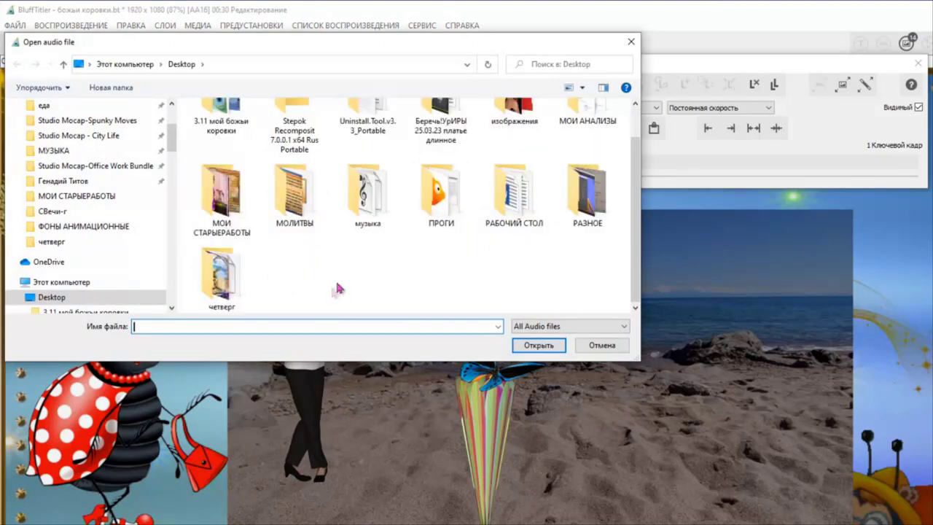
double_click(366, 212)
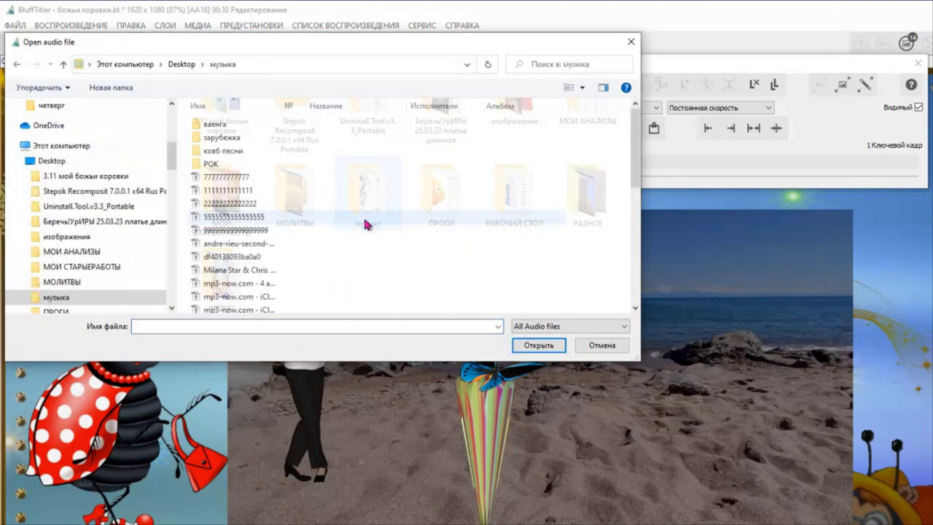
left_click(216, 178)
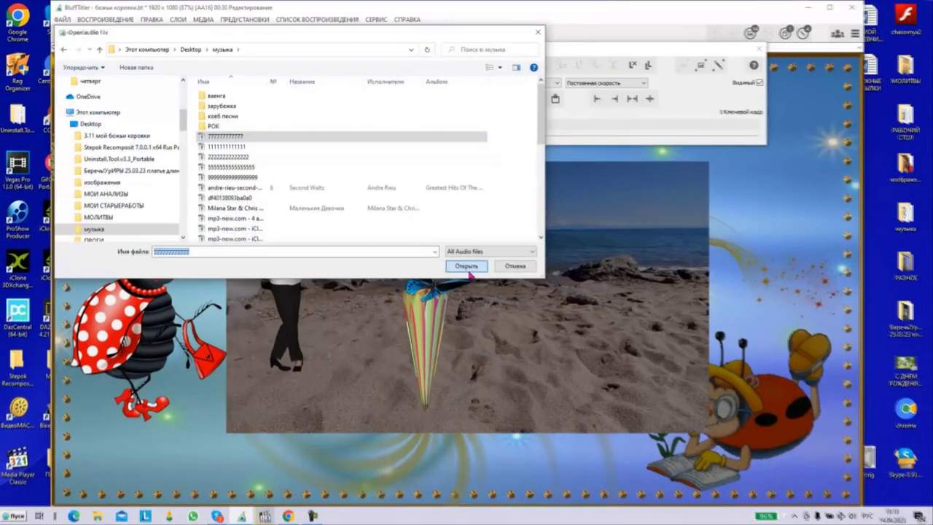
left_click(538, 345)
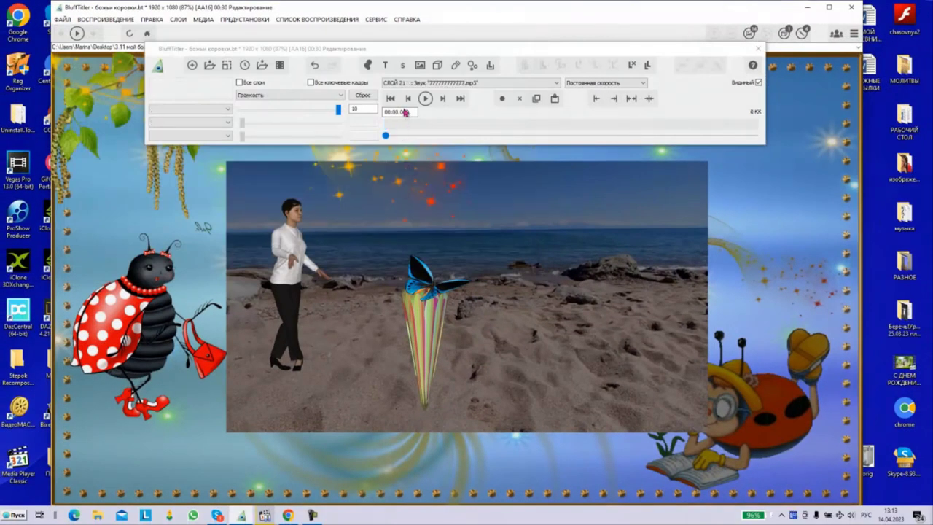
left_click(427, 99)
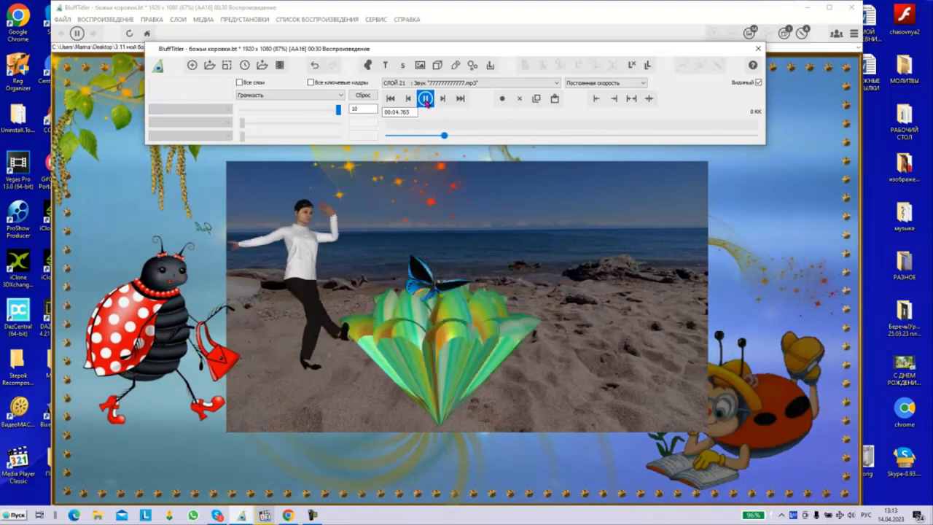
left_click(391, 97)
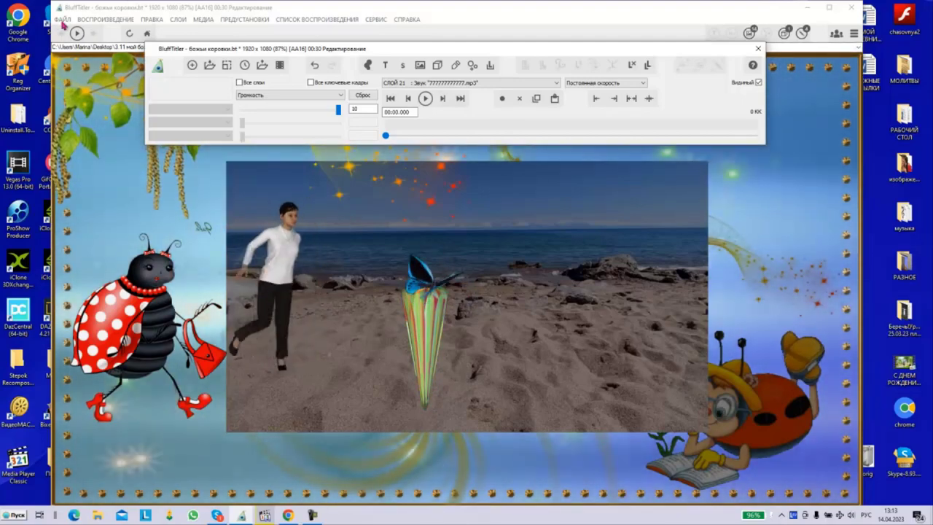
- Save the project and all its files as божьи коровки.bt in a new desktop folder named новый проект1
left_click(64, 20)
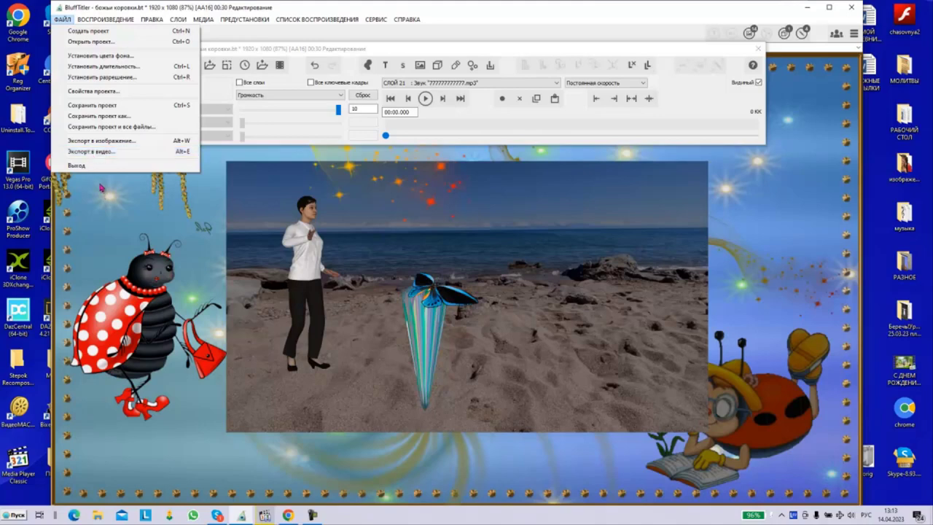
left_click(121, 131)
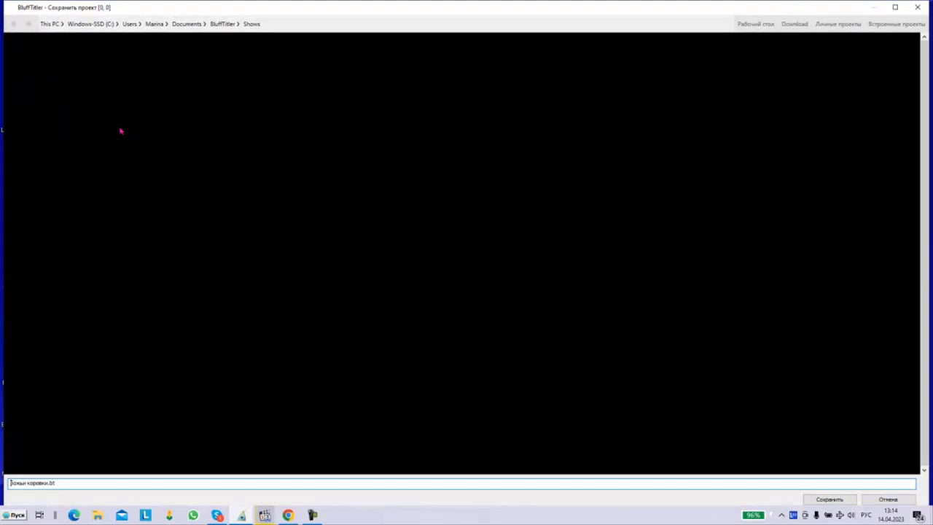
left_click(751, 24)
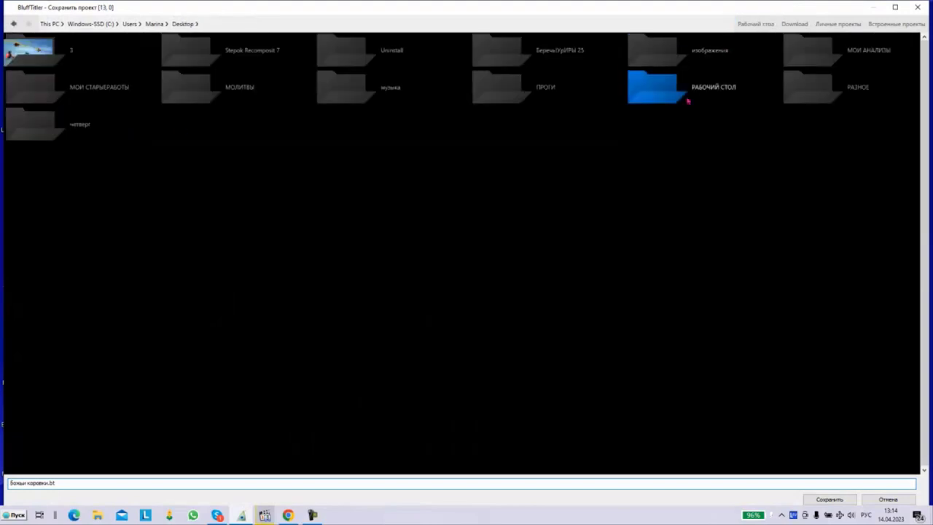
right_click(436, 208)
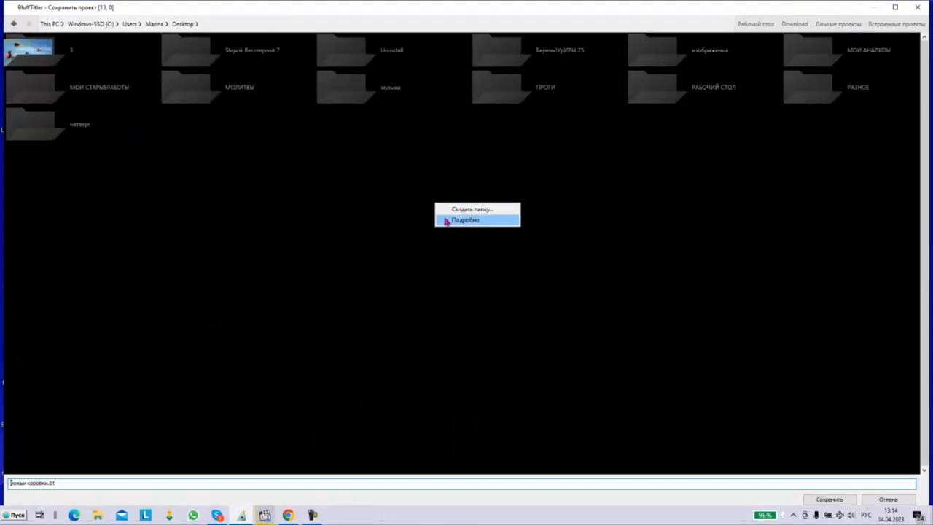
left_click(509, 216)
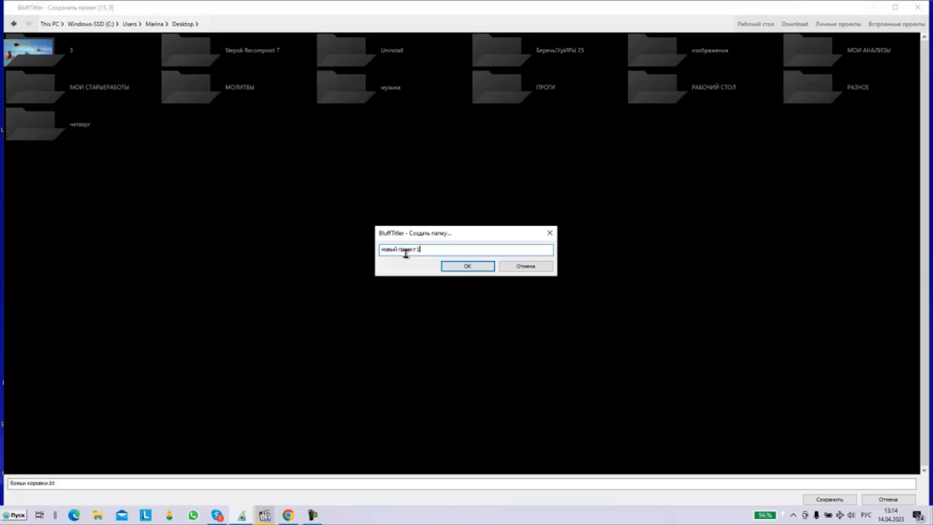
left_click(456, 266)
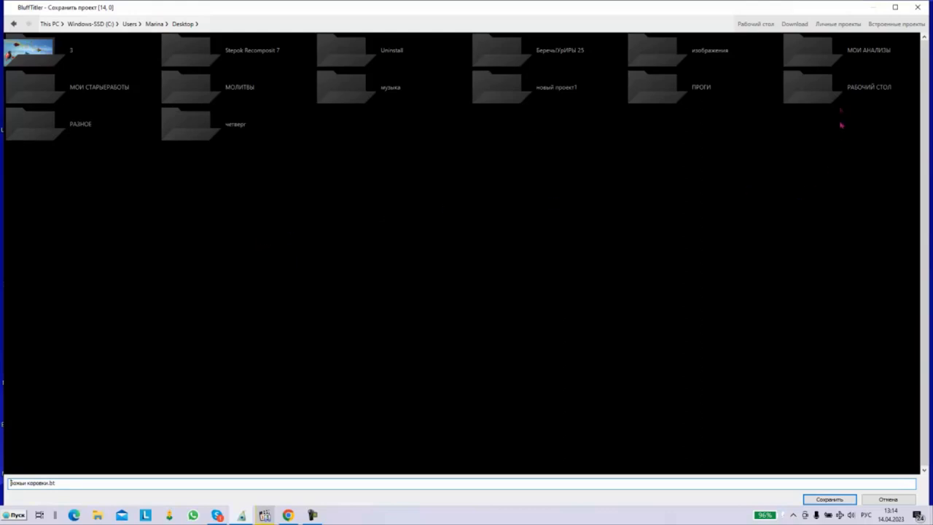
left_click(508, 98)
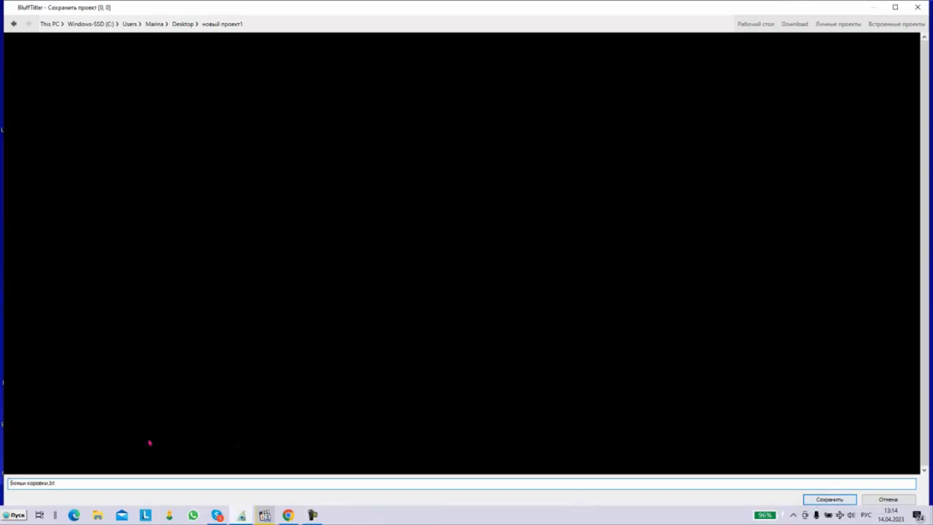
left_click(831, 501)
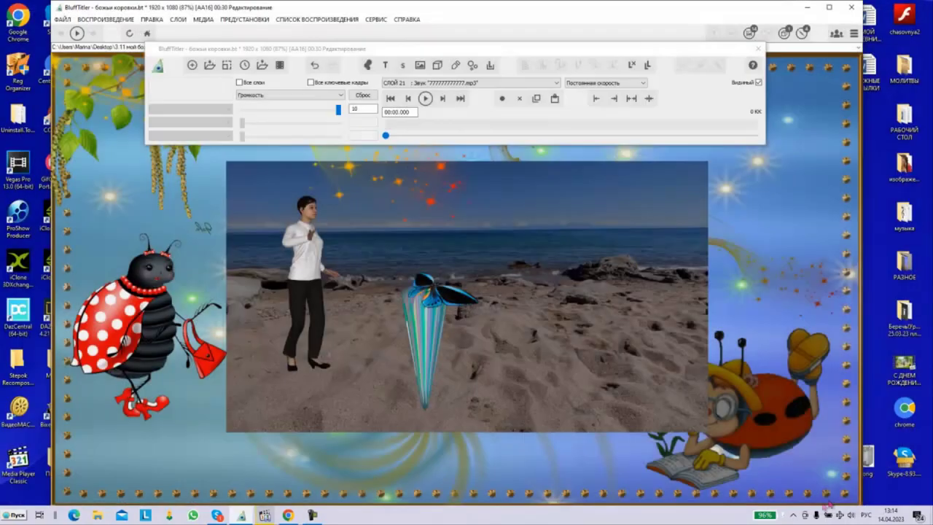
- Switch to the desktop, move the новый проект1 folder to an empty area, and open it
left_click(807, 8)
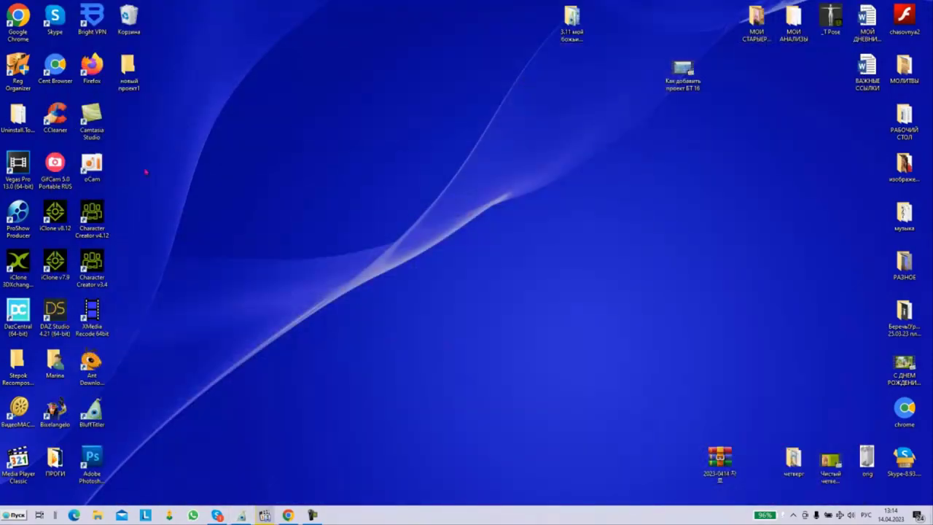
left_click_drag(130, 73, 394, 73)
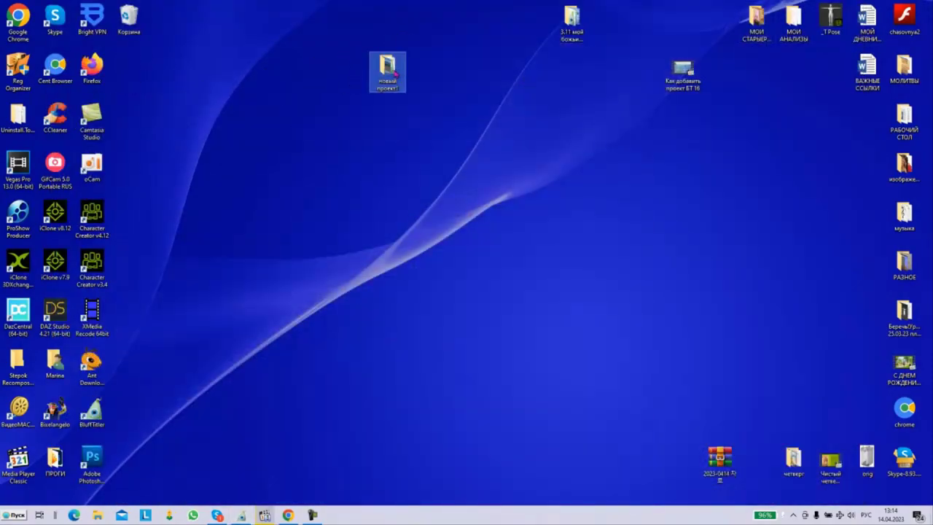
double_click(395, 73)
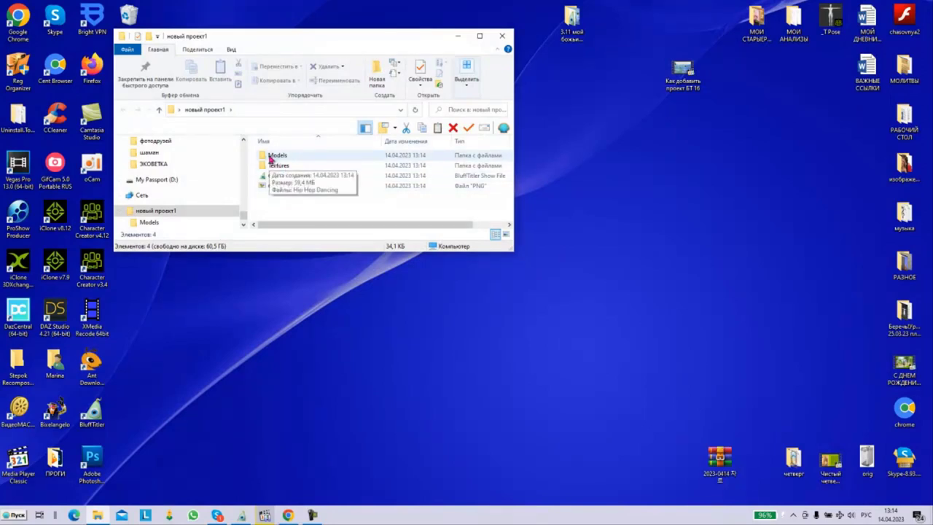
- Open the 3.11 мой божьи коровки folder beside новый проект1 to compare their contents, and select the new folder's Models subfolder
left_click_drag(572, 23, 609, 74)
double_click(600, 79)
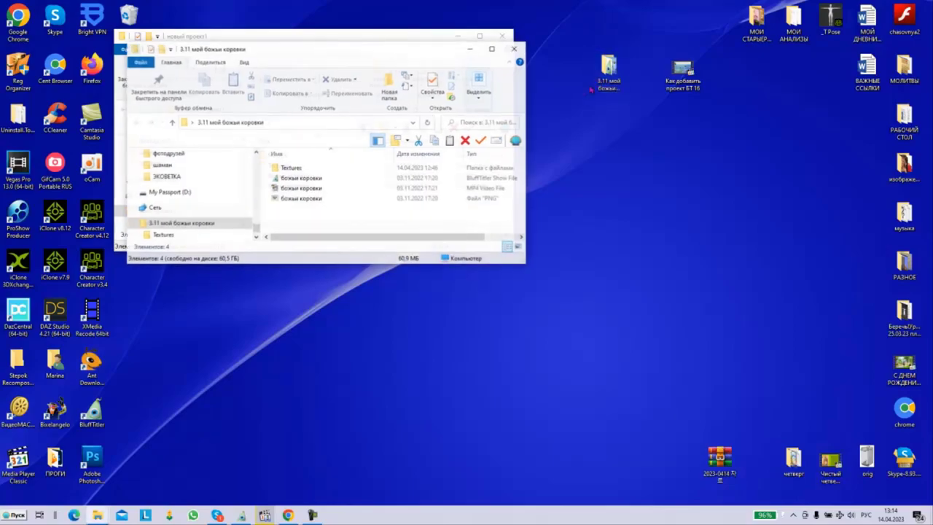
left_click_drag(393, 52, 758, 80)
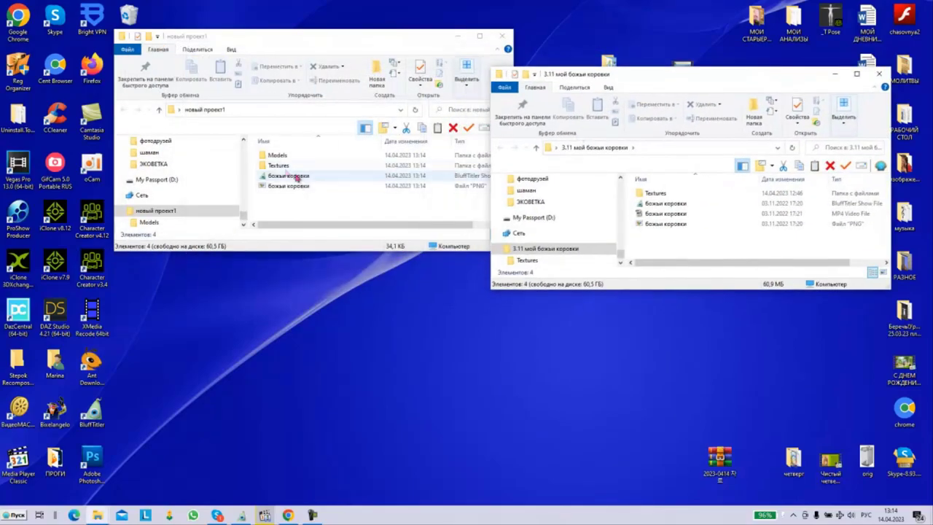
left_click(276, 156)
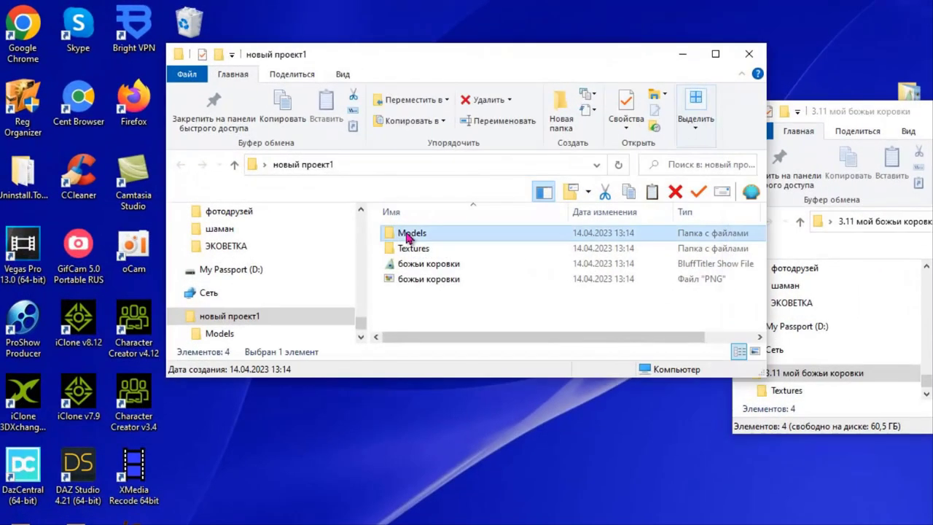
- Check the contents of the Models and Textures subfolders in новый проект1, view Textures in a maximized window, and close it
double_click(408, 235)
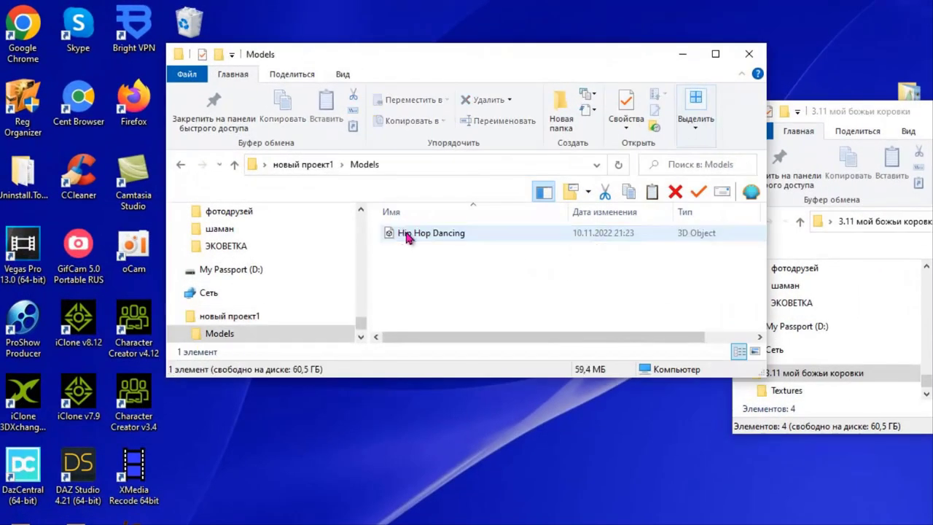
left_click(178, 166)
left_click(405, 249)
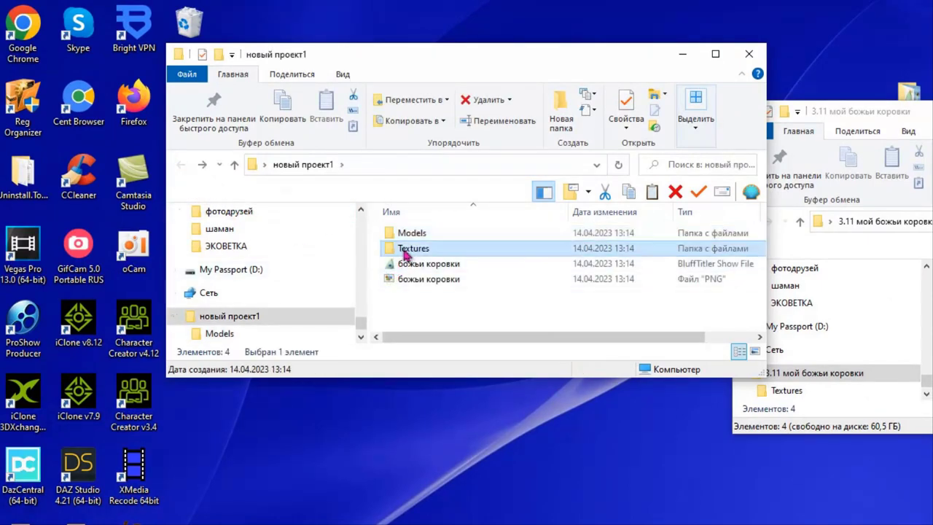
double_click(406, 250)
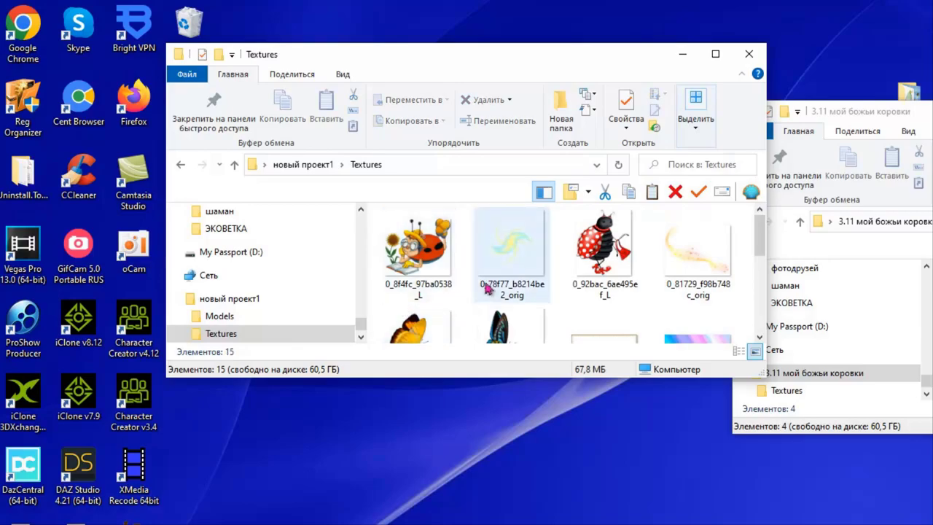
left_click_drag(555, 75, 558, 39)
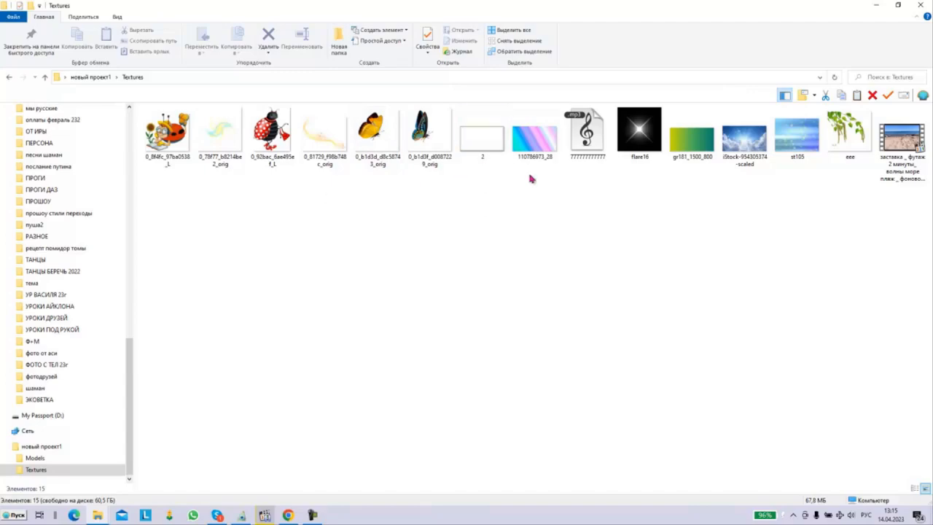
left_click(922, 5)
- Reopen the новый проект1 folder, view the божьи коровки PNG image, and close the image and the folder
double_click(387, 73)
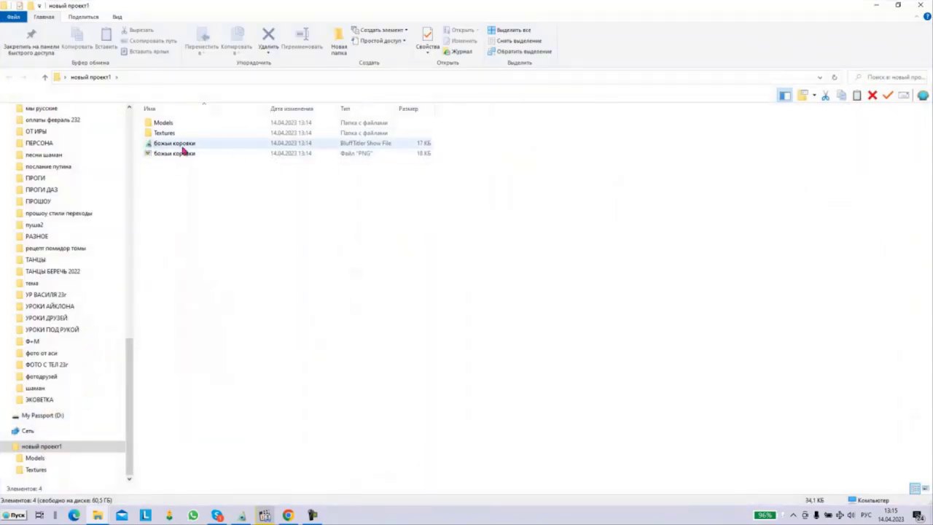
double_click(178, 154)
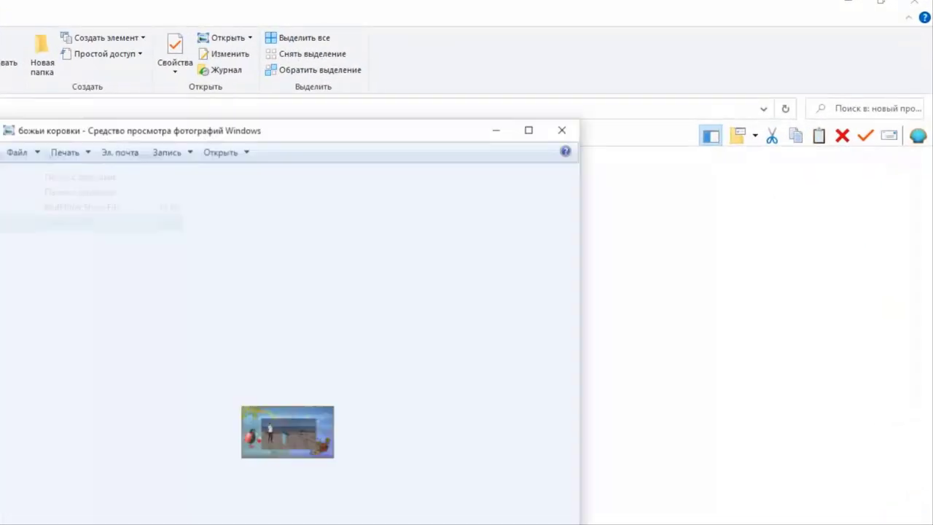
left_click(563, 129)
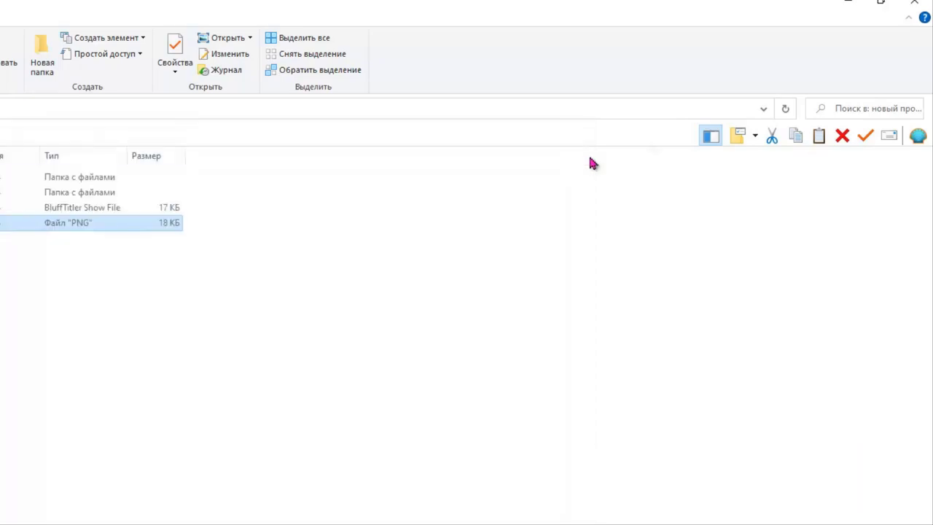
left_click(915, 6)
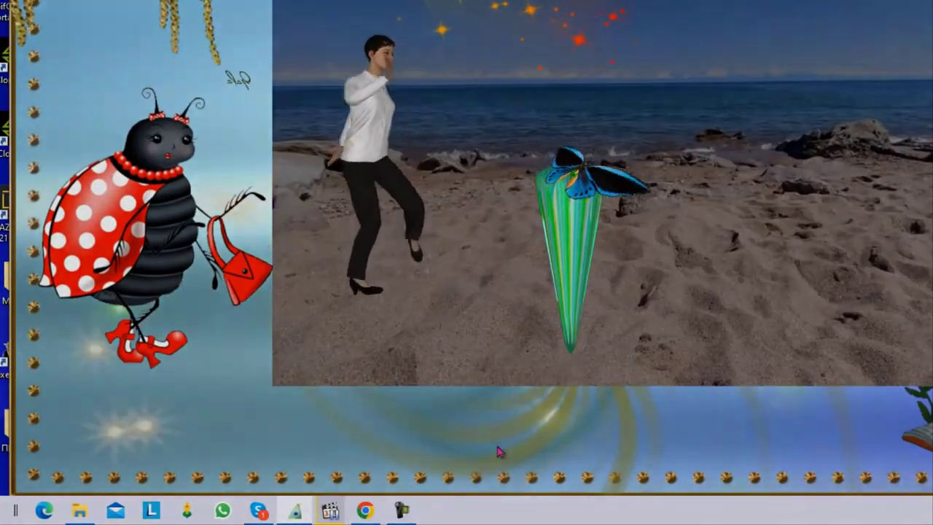
left_click(401, 511)
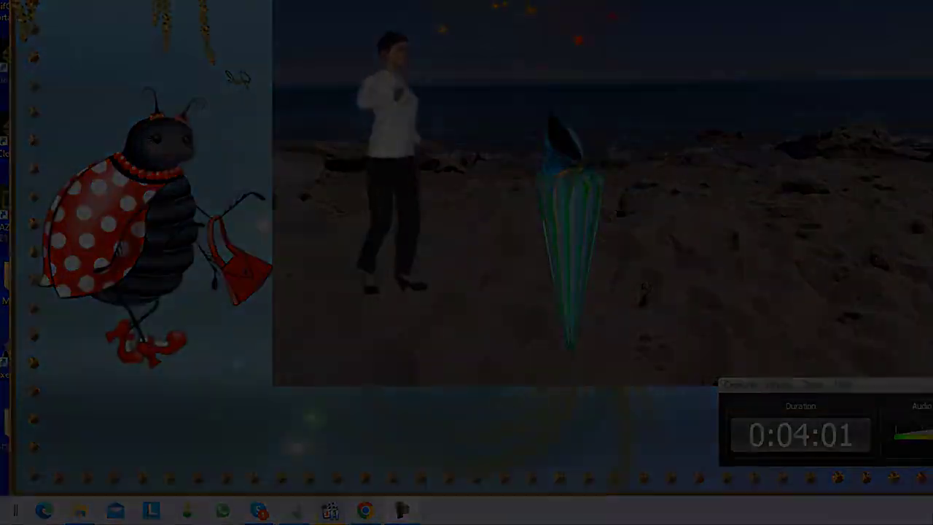